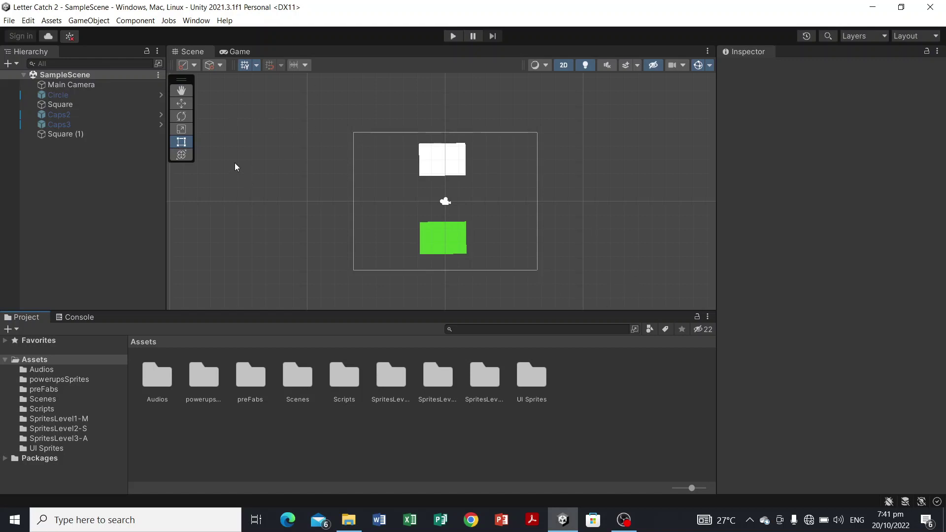
# Step: Delete the Circle, Square, Caps2, Caps3 and Square (1) objects from SampleScene, keeping only the Main Camera
pyautogui.scroll(-3, 345, 204)
pyautogui.scroll(3, 344, 205)
pyautogui.scroll(-1, 344, 204)
pyautogui.scroll(1, 345, 202)
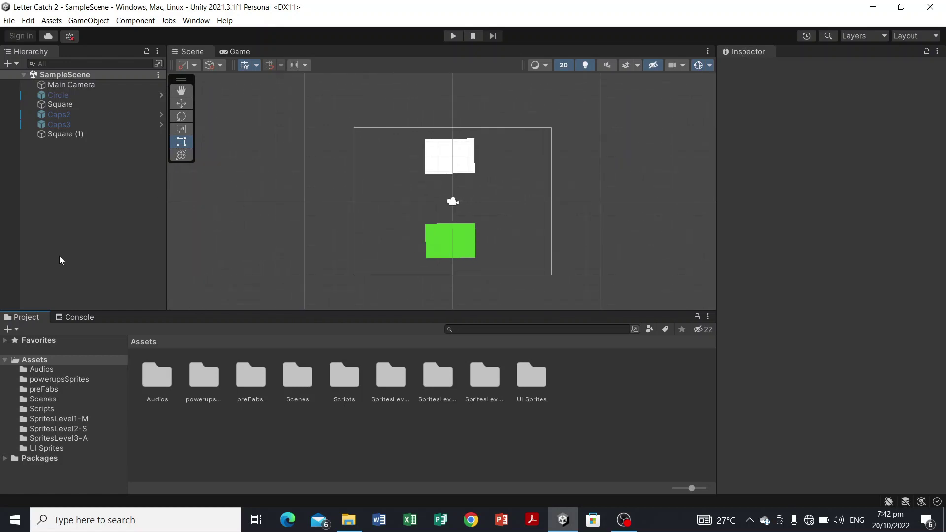
pyautogui.keyDown('shift'); pyautogui.click(106, 105); pyautogui.keyUp('shift')
pyautogui.keyDown('shift'); pyautogui.click(108, 116); pyautogui.keyUp('shift')
pyautogui.keyDown('shift'); pyautogui.click(109, 134); pyautogui.keyUp('shift')
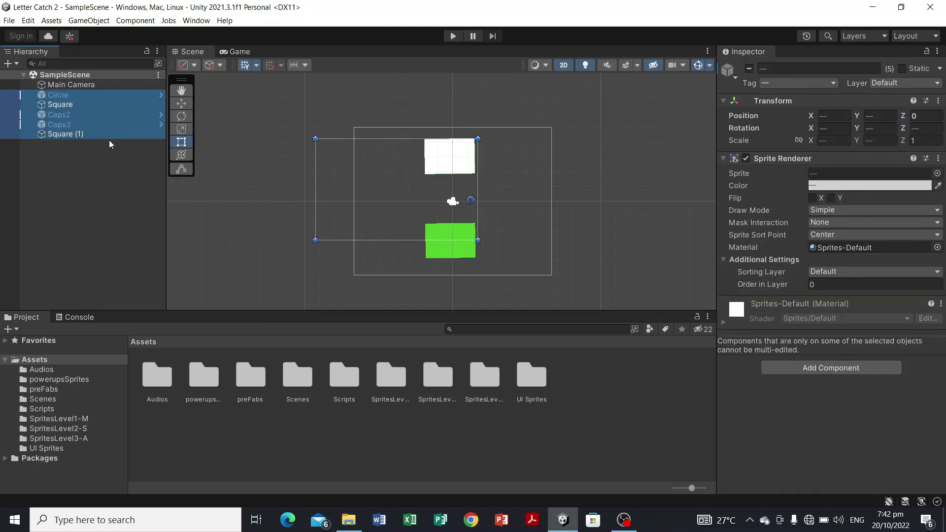
pyautogui.press('Delete')
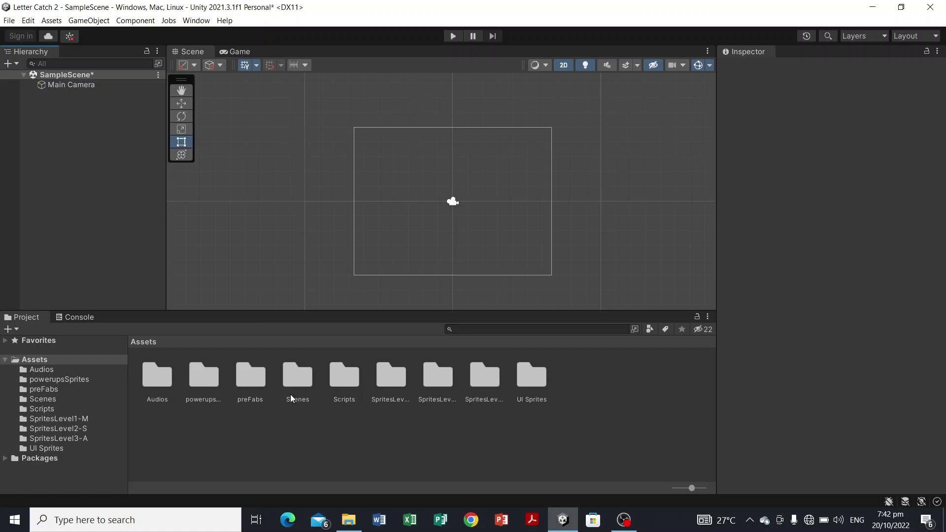
# Step: Delete the access and Script1 scripts from the project's Scripts folder
pyautogui.doubleClick(345, 384)
pyautogui.click(263, 440)
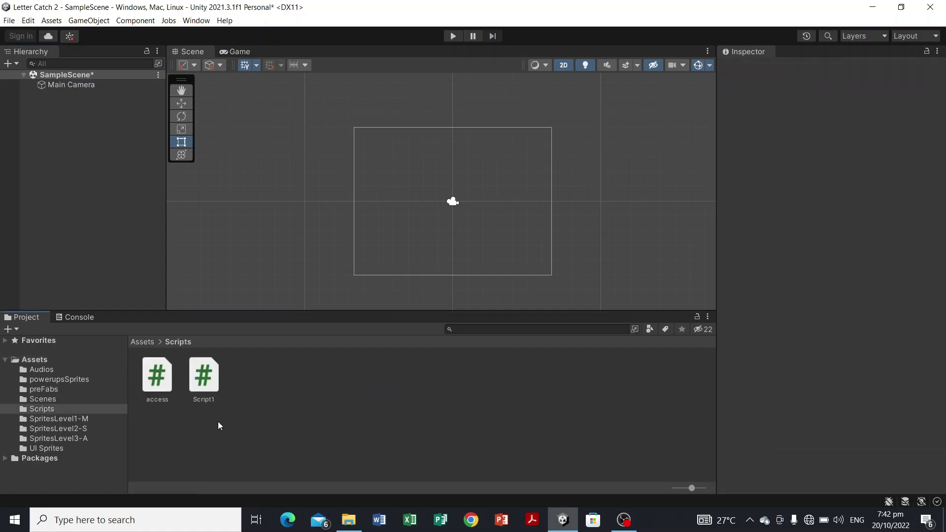
pyautogui.click(150, 390)
pyautogui.keyDown('ctrl'); pyautogui.click(202, 384); pyautogui.keyUp('ctrl')
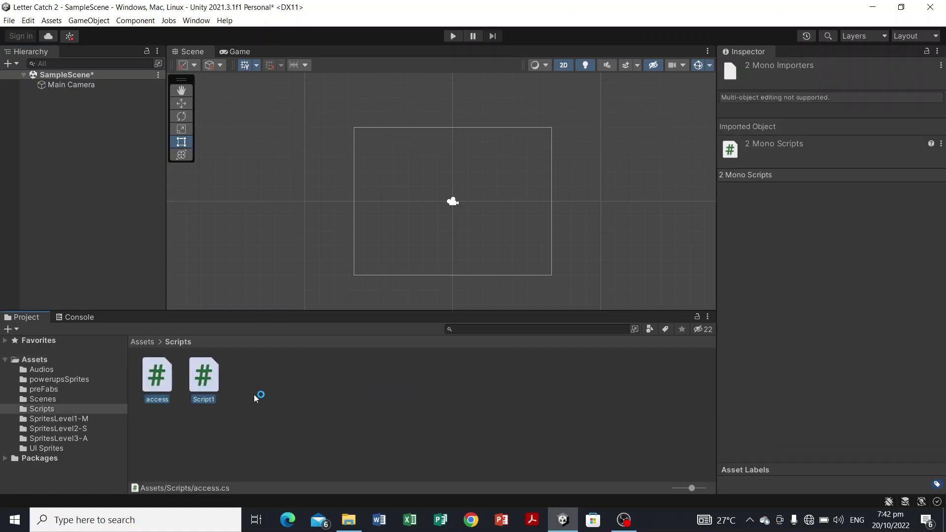
pyautogui.press('Delete')
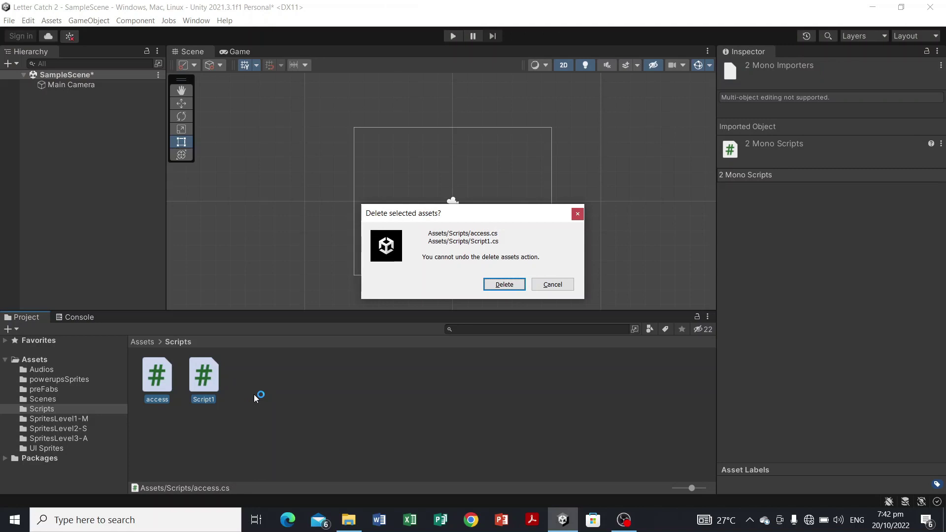
pyautogui.click(506, 286)
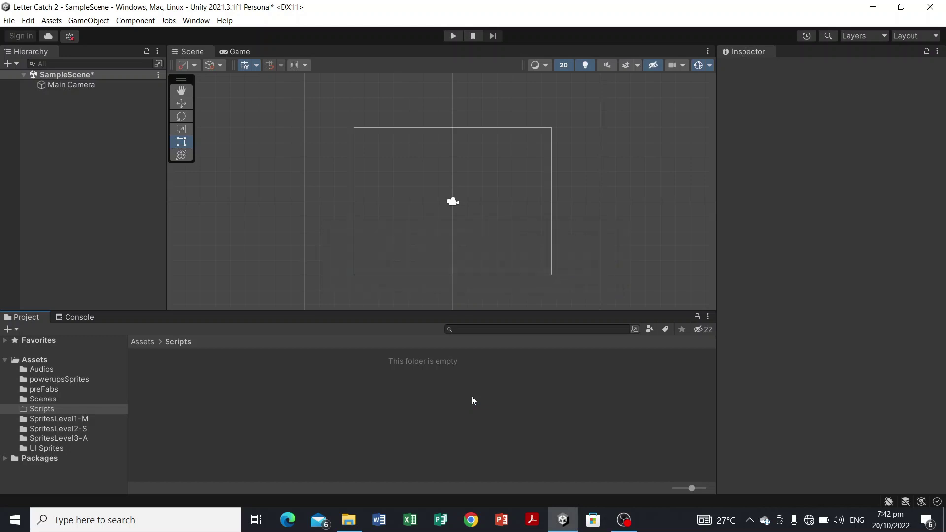
pyautogui.click(9, 20)
pyautogui.moveTo(28, 20)
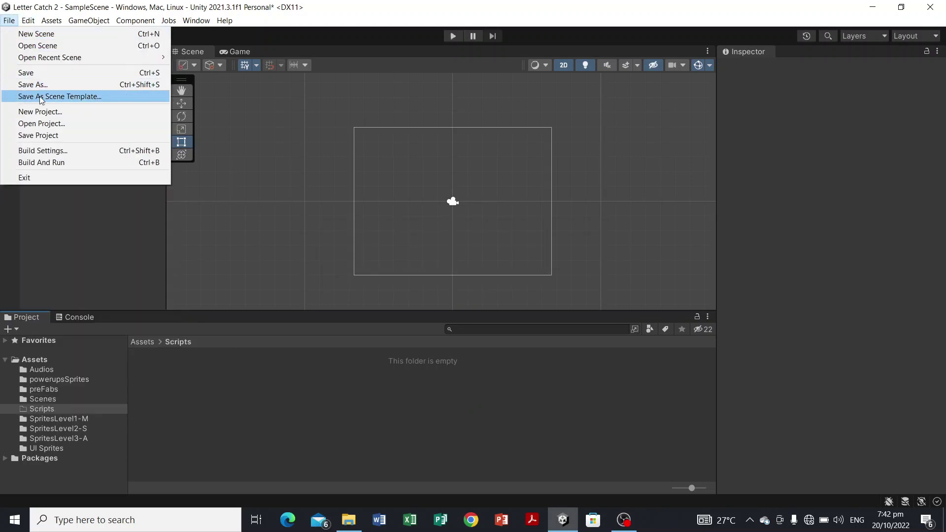
pyautogui.click(73, 158)
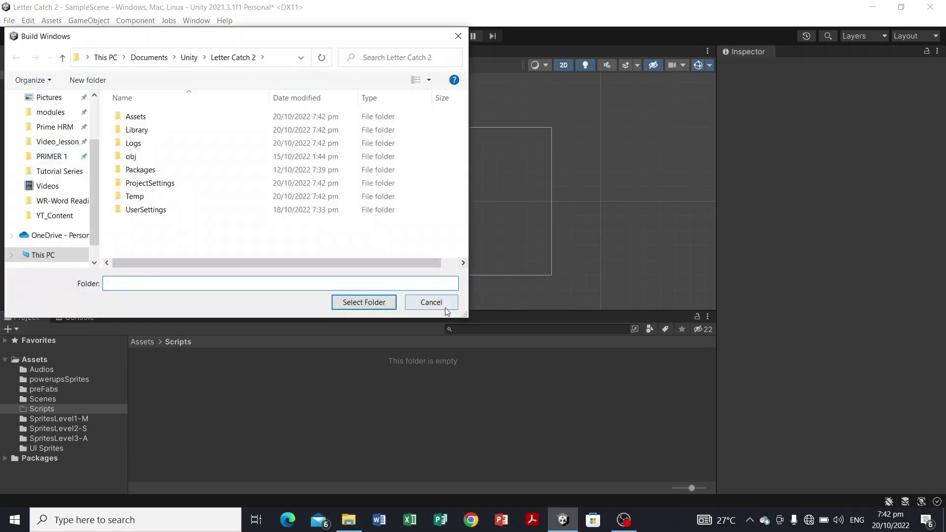
pyautogui.click(443, 306)
# Step: Review the scenes in the build and the target platform in the build settings
pyautogui.click(9, 20)
pyautogui.click(94, 149)
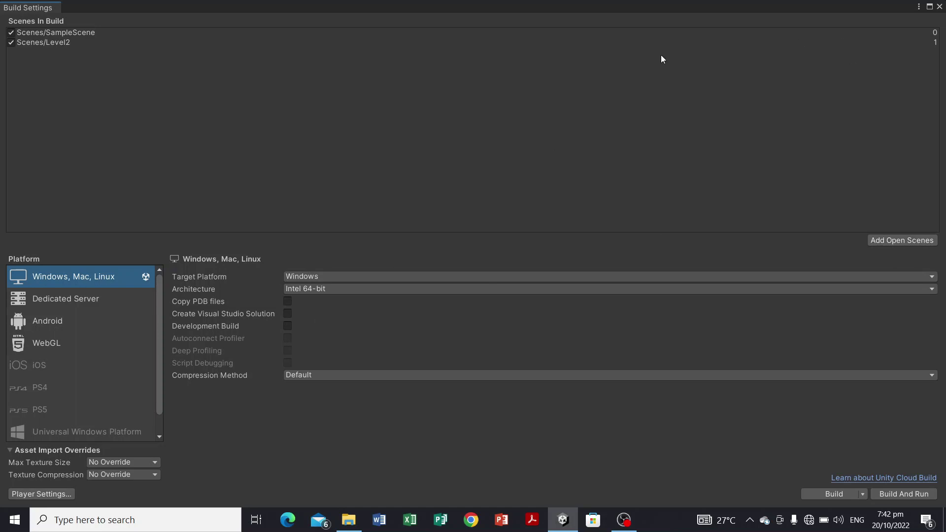
pyautogui.scroll(-1, 159, 324)
pyautogui.scroll(1, 160, 295)
pyautogui.click(939, 6)
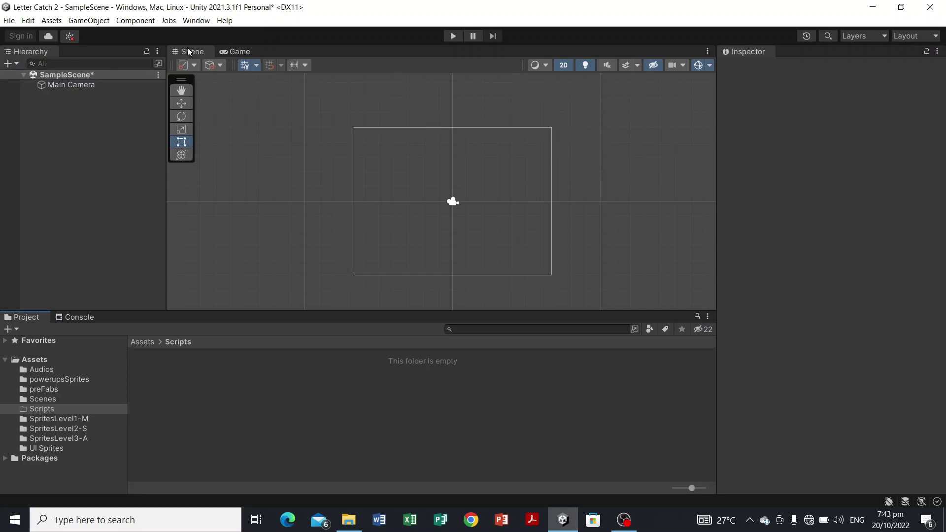
# Step: Set the Game view resolution to Full HD (1920x1080)
pyautogui.click(241, 49)
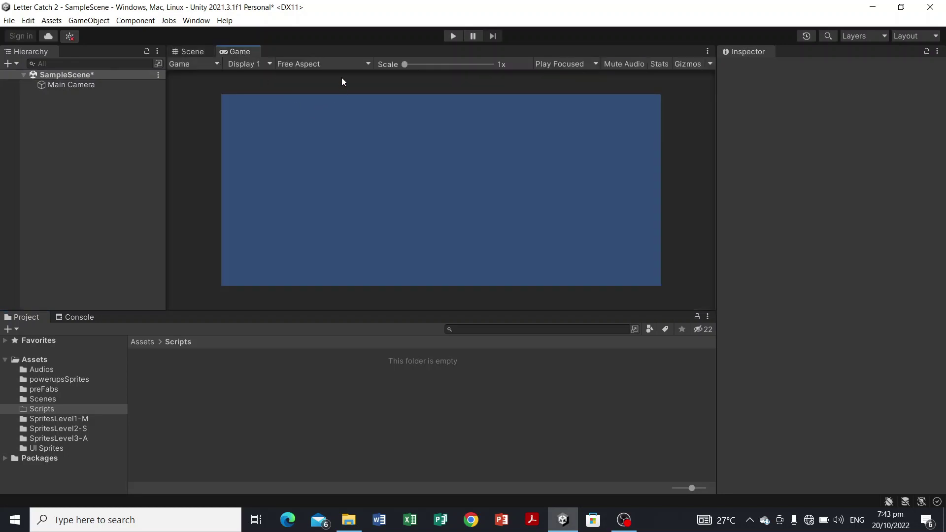
pyautogui.click(367, 64)
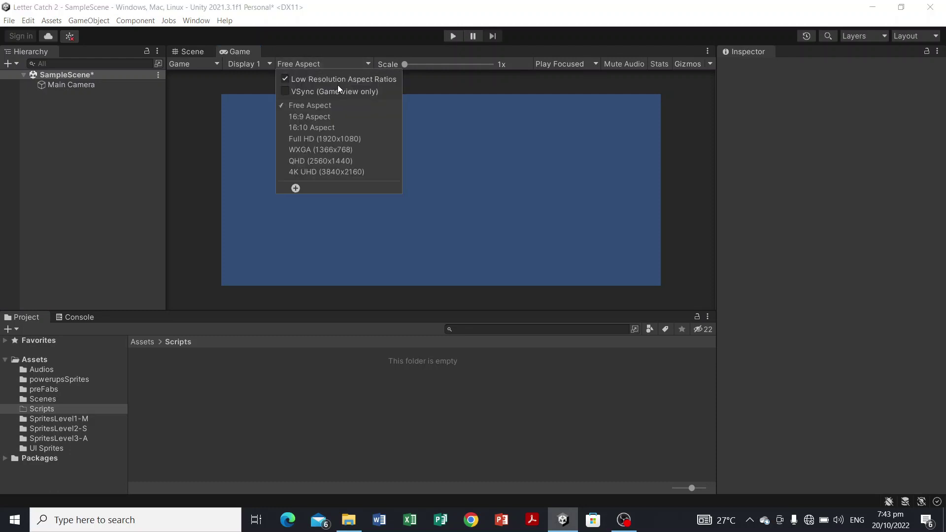
pyautogui.click(339, 138)
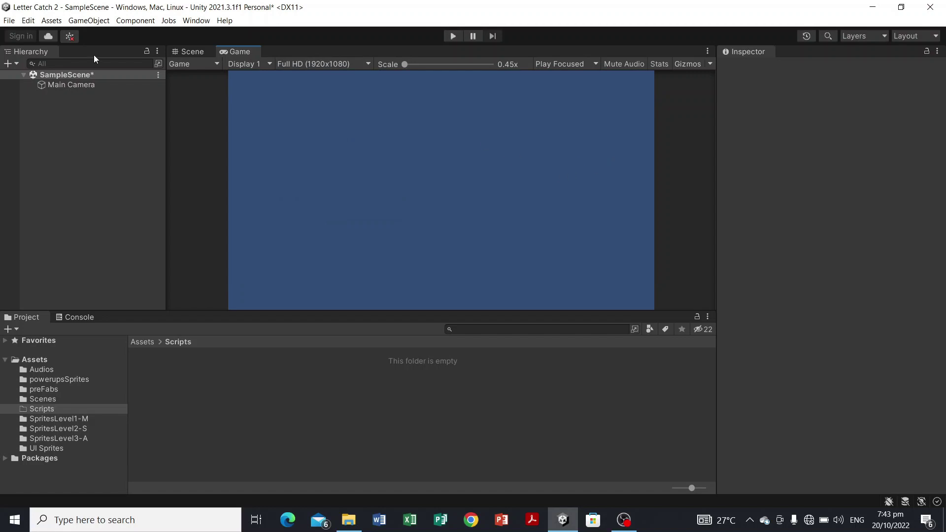
# Step: Compare the camera frame in the Scene view with the output in the Game view
pyautogui.click(196, 52)
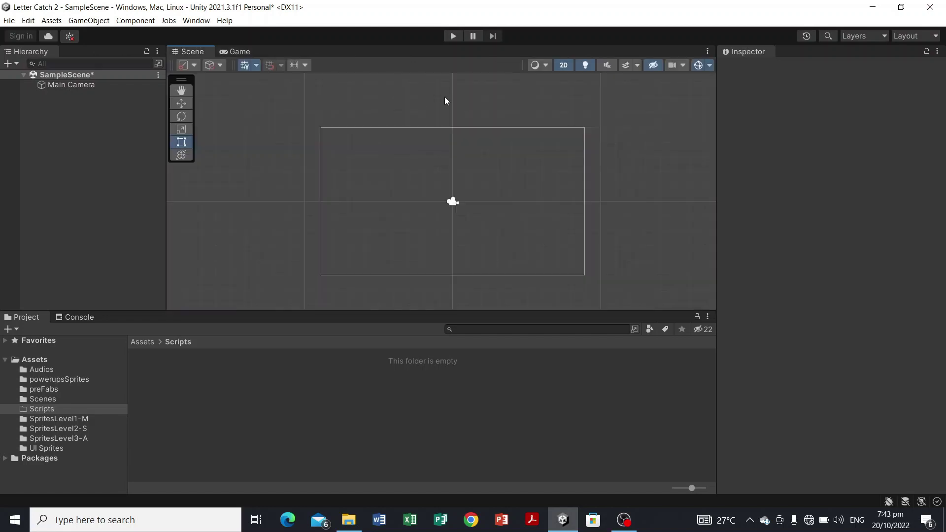
pyautogui.scroll(2, 453, 177)
pyautogui.scroll(-2, 454, 182)
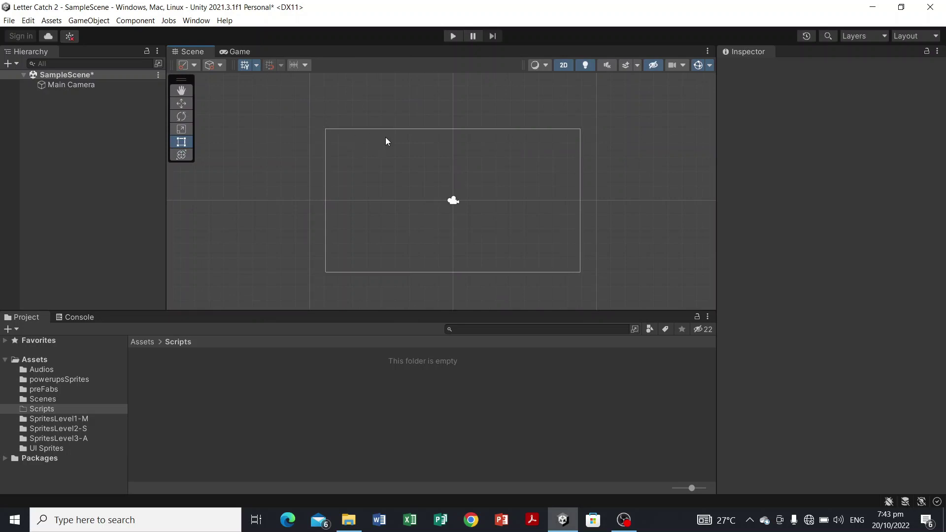
pyautogui.click(238, 52)
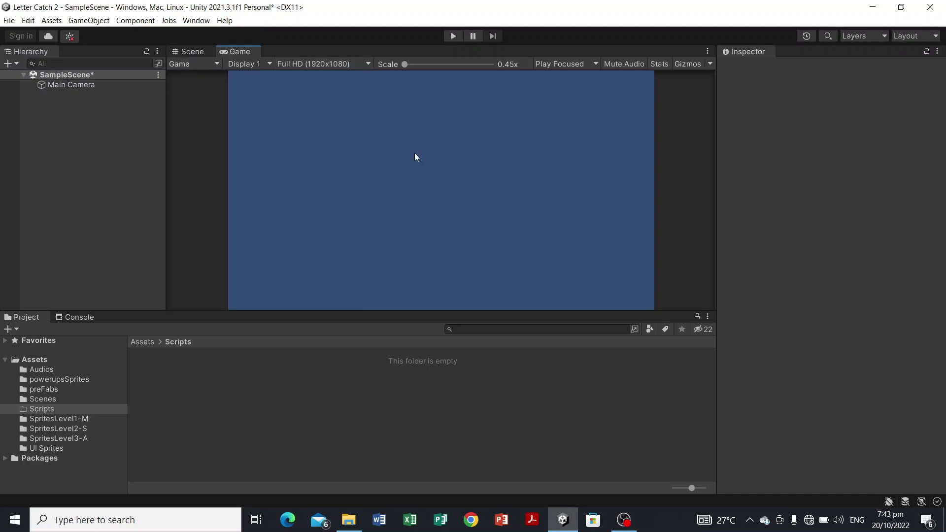
pyautogui.click(211, 52)
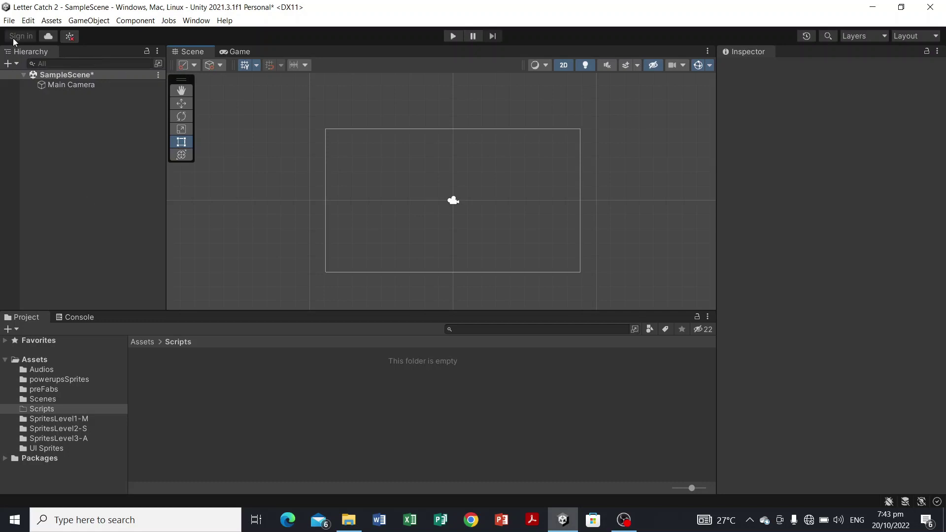
pyautogui.click(240, 52)
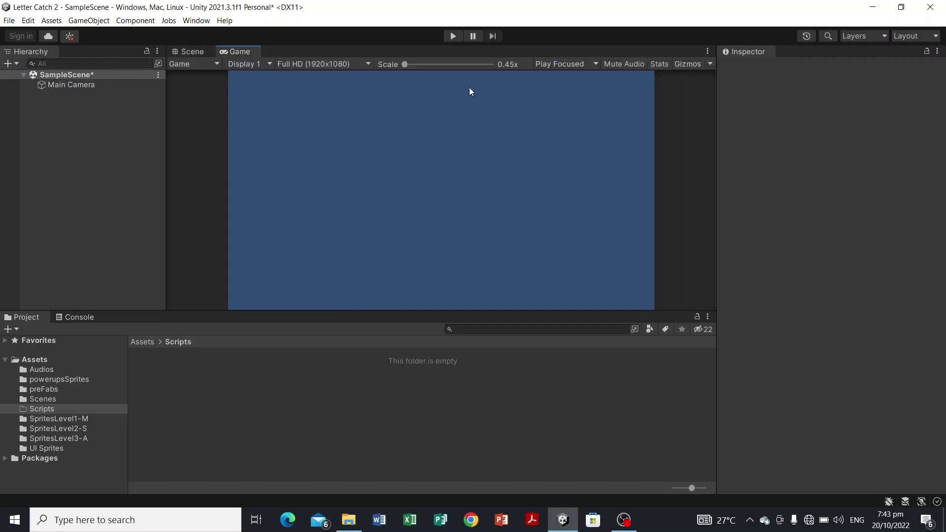
pyautogui.click(184, 52)
# Step: Open the UI Sprites asset folder and examine the Background image's import settings
pyautogui.click(47, 361)
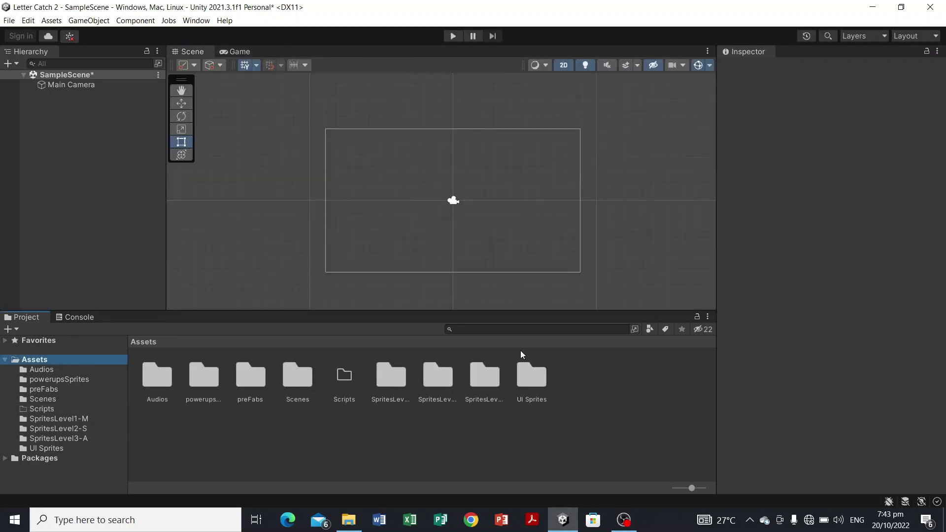
pyautogui.doubleClick(532, 380)
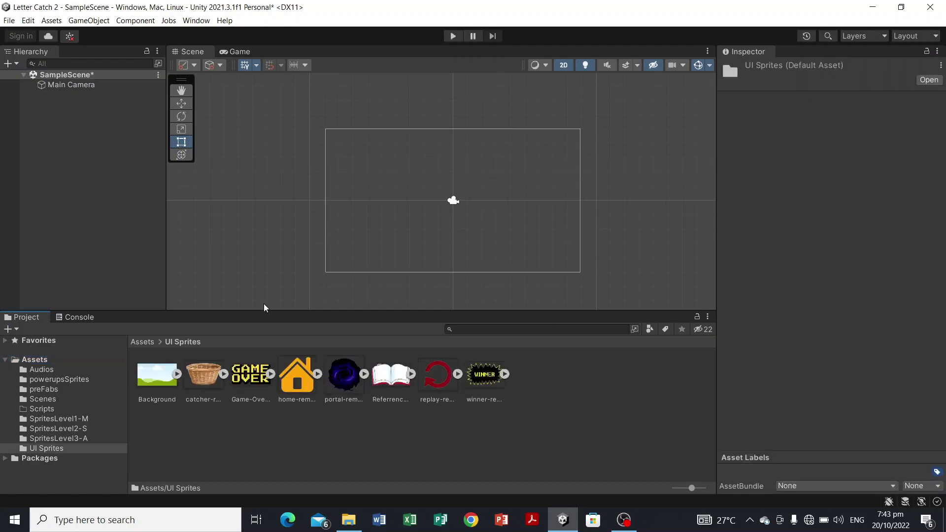
pyautogui.click(151, 383)
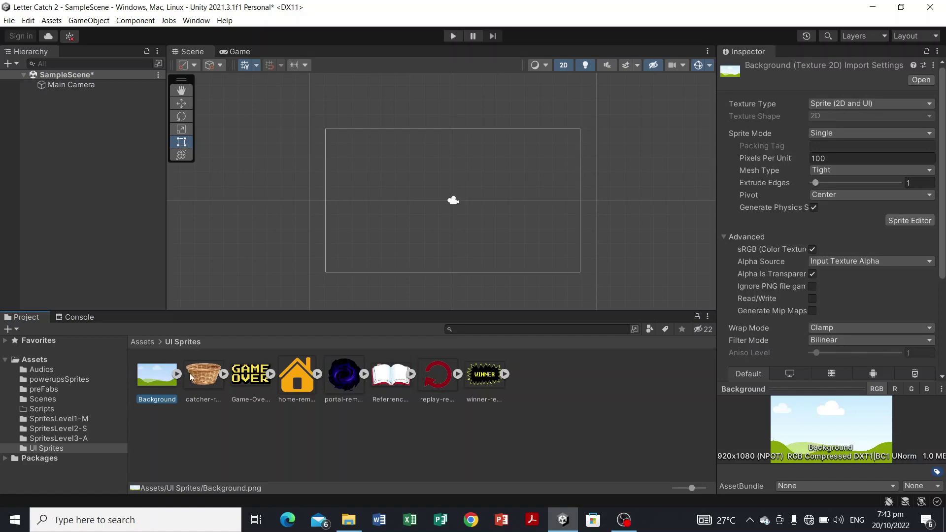
pyautogui.click(167, 427)
pyautogui.scroll(-5, 875, 153)
pyautogui.scroll(6, 865, 188)
pyautogui.scroll(-3, 867, 189)
pyautogui.scroll(3, 867, 188)
pyautogui.scroll(-3, 830, 159)
pyautogui.click(654, 382)
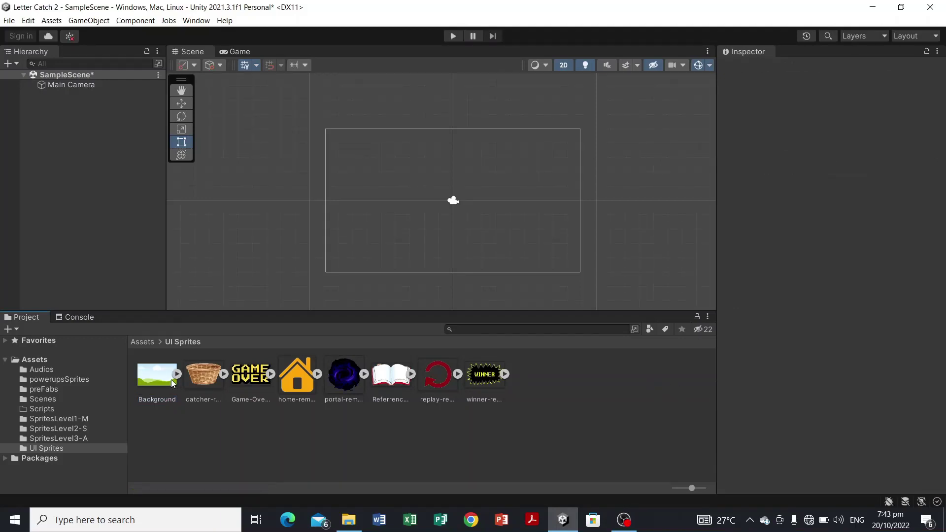
# Step: Place the Background sprite freehand in the Scene view and delete it again
pyautogui.moveTo(159, 383); pyautogui.dragTo(457, 205)
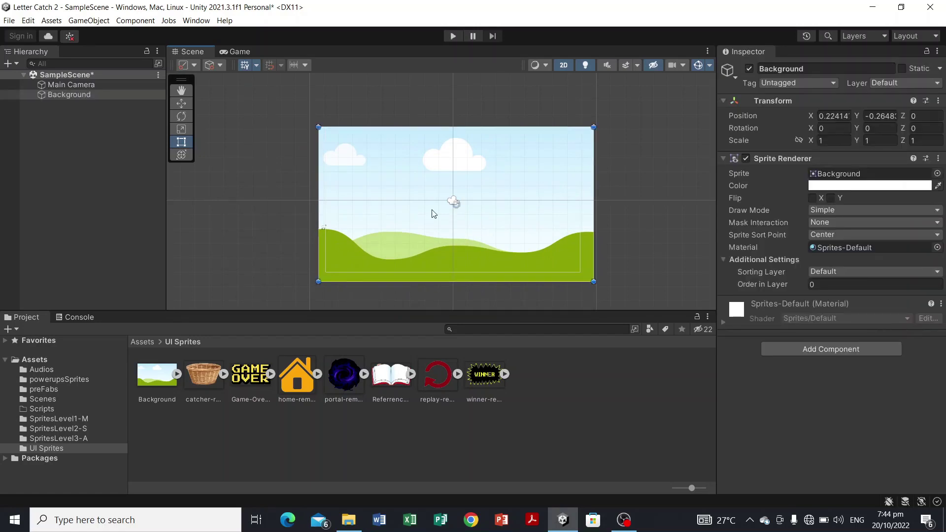
pyautogui.click(122, 99)
pyautogui.click(122, 93)
pyautogui.press('Delete')
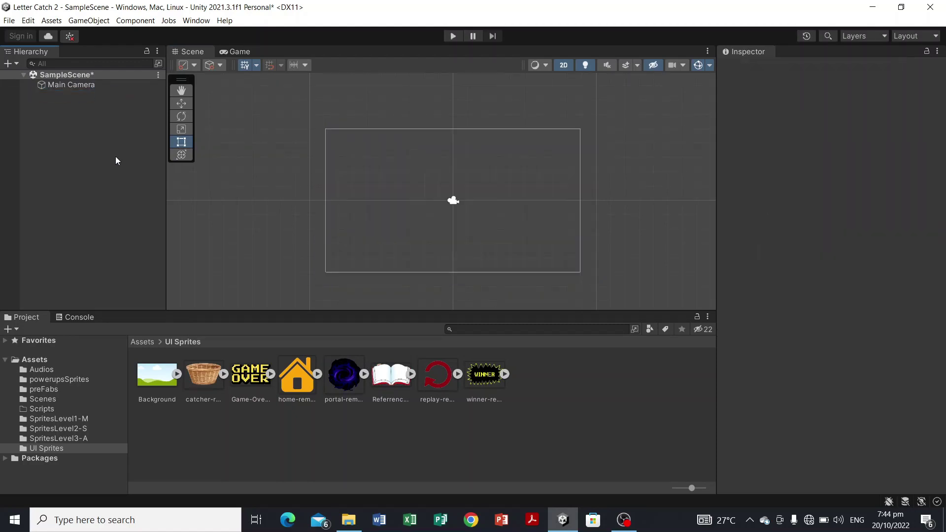
# Step: Add the Background sprite to the scene hierarchy and resize it to the camera frame, at a scale of about 0.92 by 0.93
pyautogui.moveTo(156, 387); pyautogui.dragTo(89, 166)
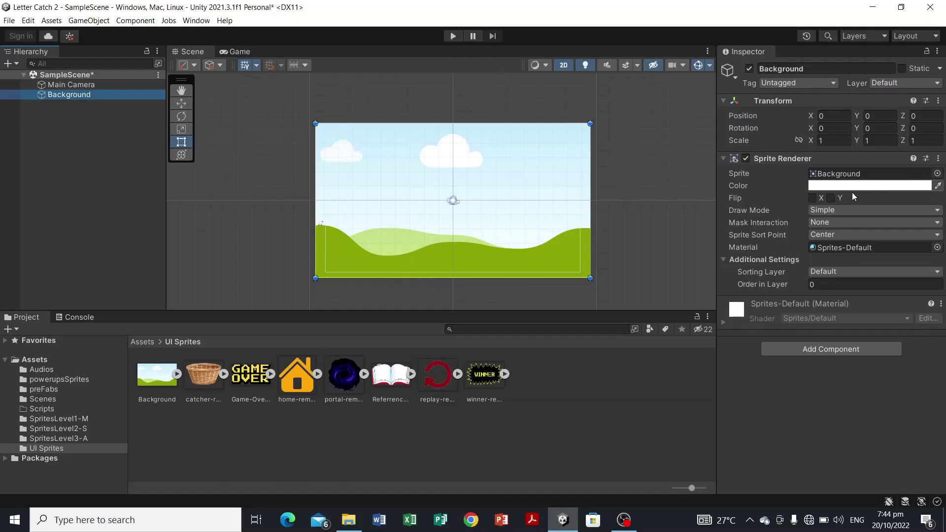
pyautogui.moveTo(309, 121)
pyautogui.mouseDown()
pyautogui.moveTo(331, 136)
pyautogui.moveTo(318, 127)
pyautogui.mouseUp()
pyautogui.moveTo(590, 127)
pyautogui.mouseDown()
pyautogui.moveTo(575, 139)
pyautogui.moveTo(580, 130)
pyautogui.mouseUp()
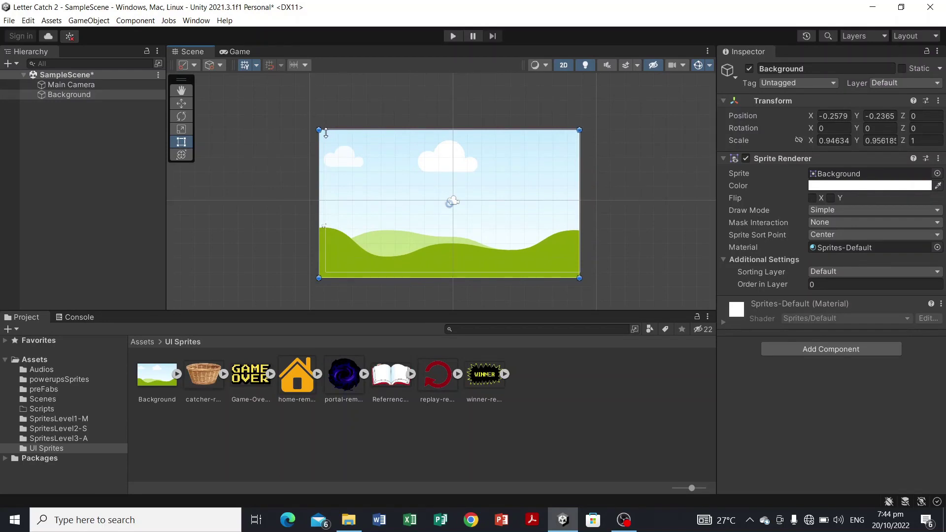
pyautogui.moveTo(319, 130); pyautogui.dragTo(325, 127)
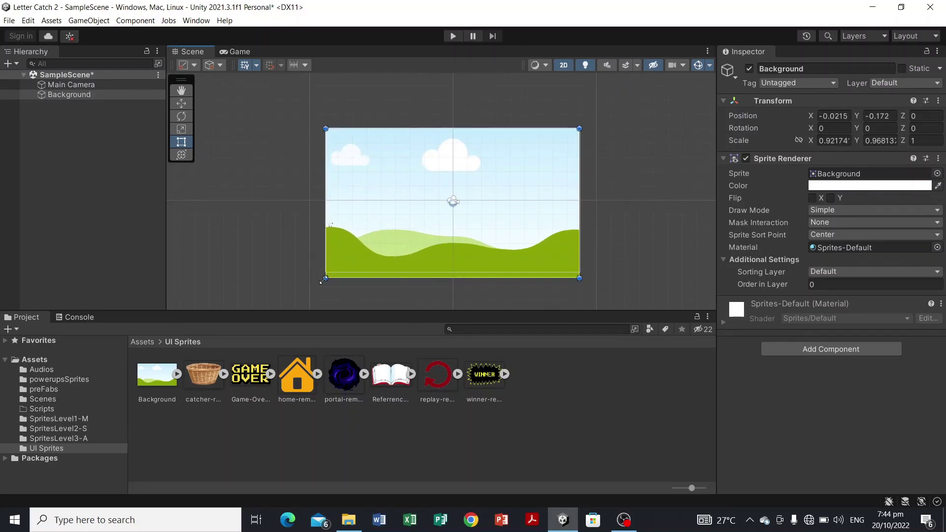
pyautogui.moveTo(325, 278); pyautogui.dragTo(323, 273)
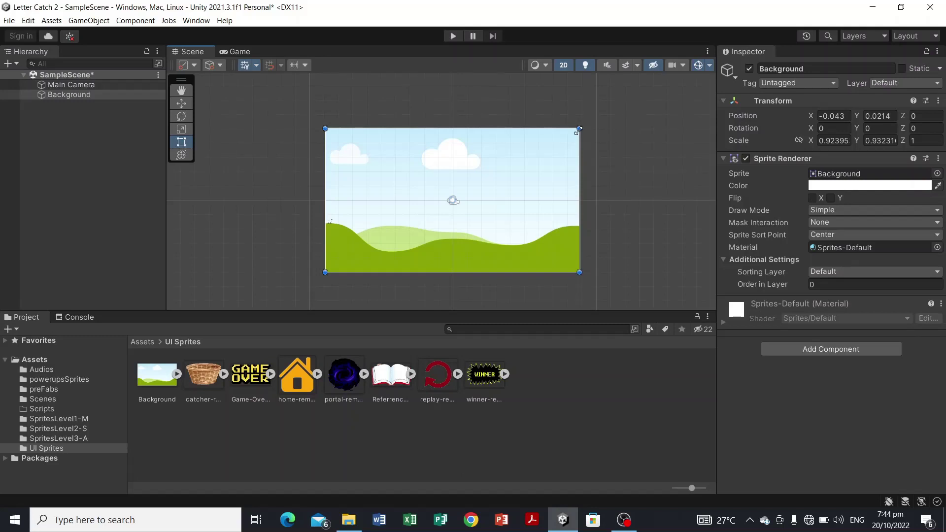
# Step: Examine the sorting layer options available for the Background sprite
pyautogui.click(830, 273)
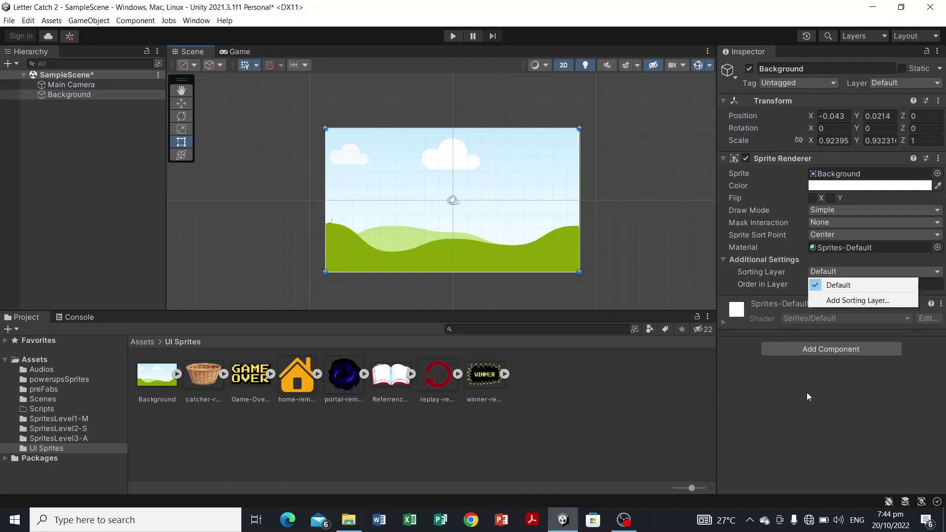
pyautogui.click(823, 432)
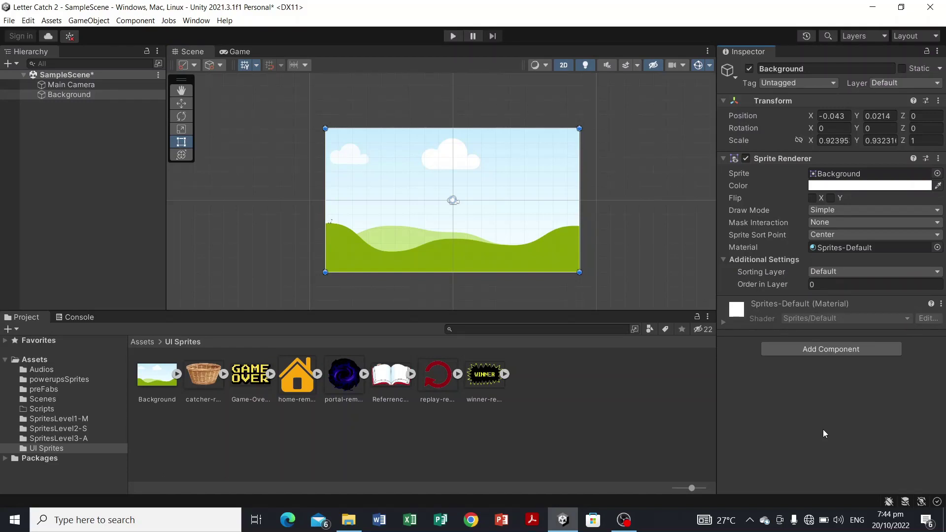
pyautogui.click(845, 270)
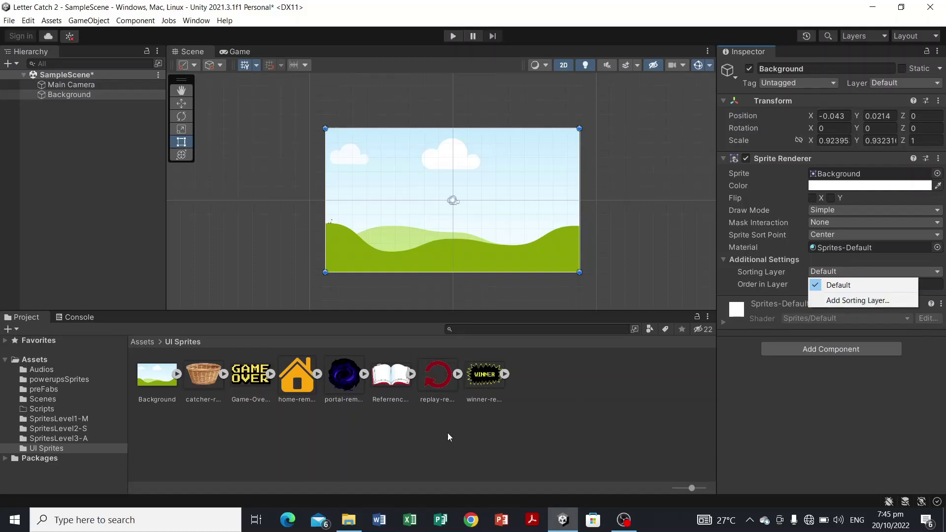
pyautogui.click(609, 414)
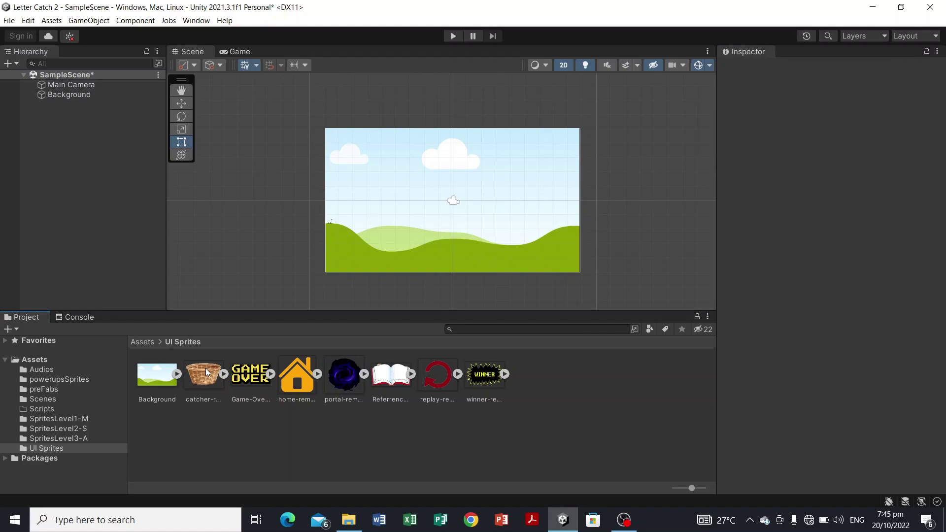
# Step: Add the catcher-removebg-preview basket sprite to the scene hierarchy at the origin
pyautogui.click(212, 380)
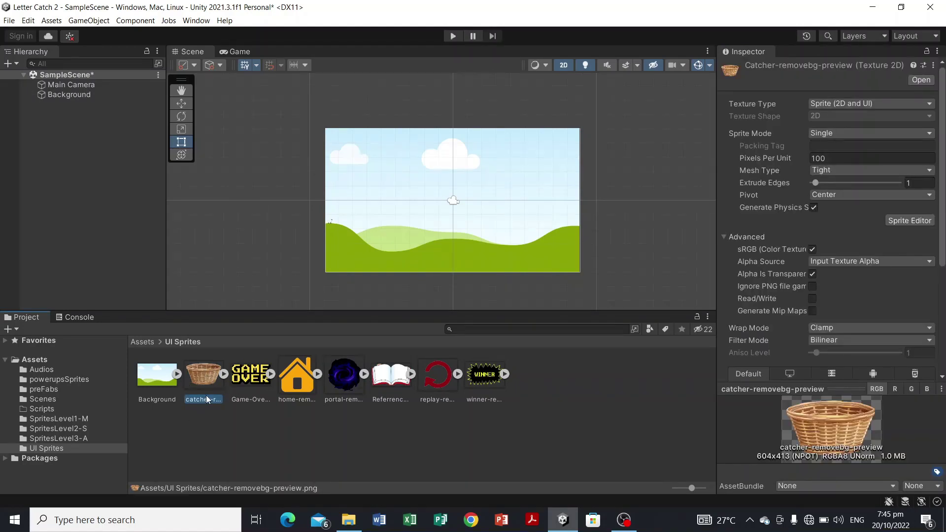
pyautogui.click(236, 429)
pyautogui.moveTo(202, 379); pyautogui.dragTo(128, 149)
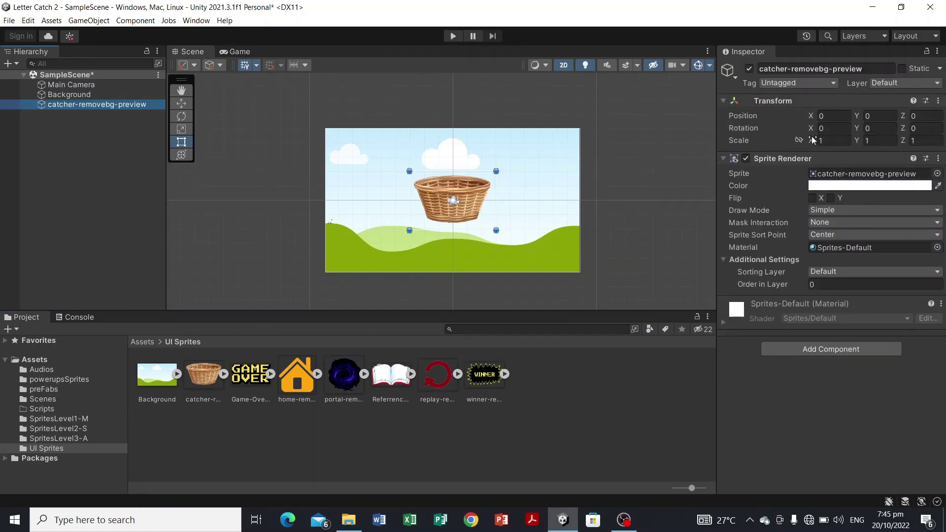
# Step: Shrink the basket sprite to a scale of about 0.40 by 0.47 and place it on the lower grass at about X -4.13, Y -3.76
pyautogui.moveTo(410, 171); pyautogui.dragTo(431, 242)
pyautogui.click(240, 52)
pyautogui.click(192, 52)
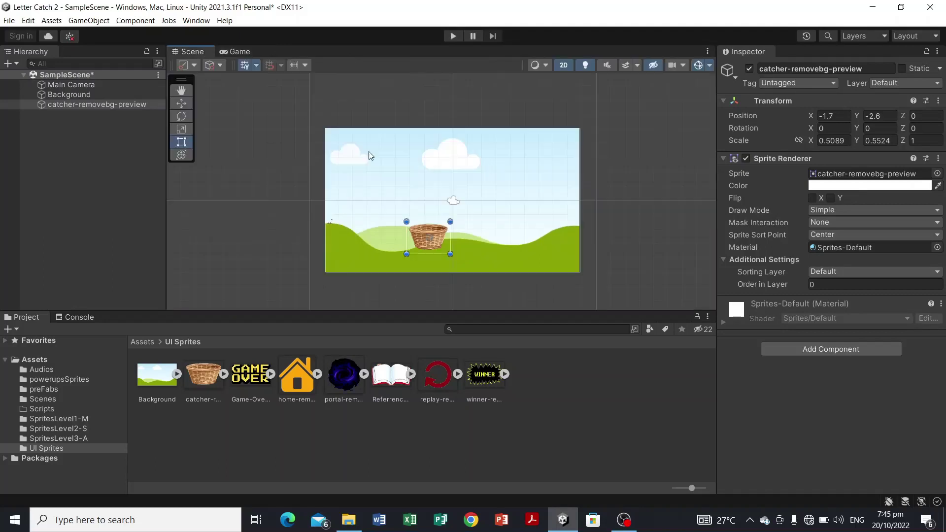
pyautogui.moveTo(450, 221); pyautogui.dragTo(443, 226)
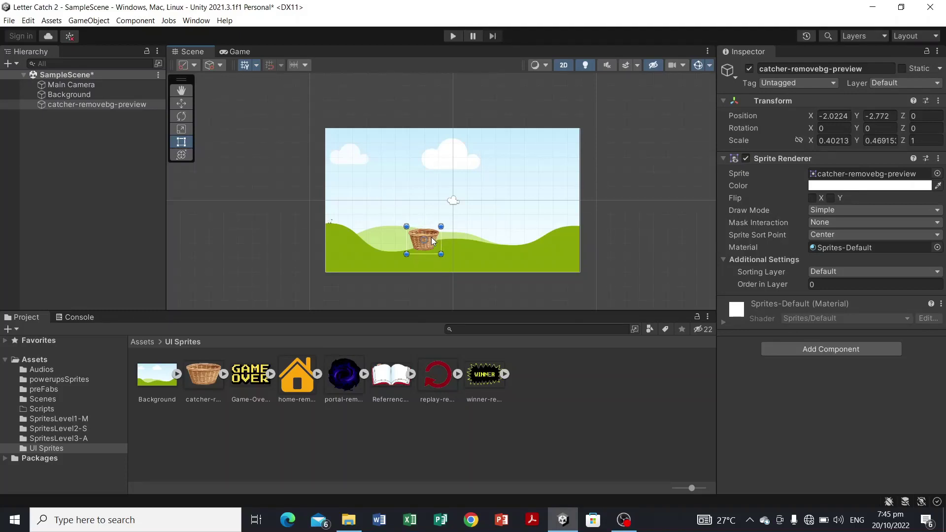
pyautogui.moveTo(432, 241); pyautogui.dragTo(404, 256)
pyautogui.click(621, 389)
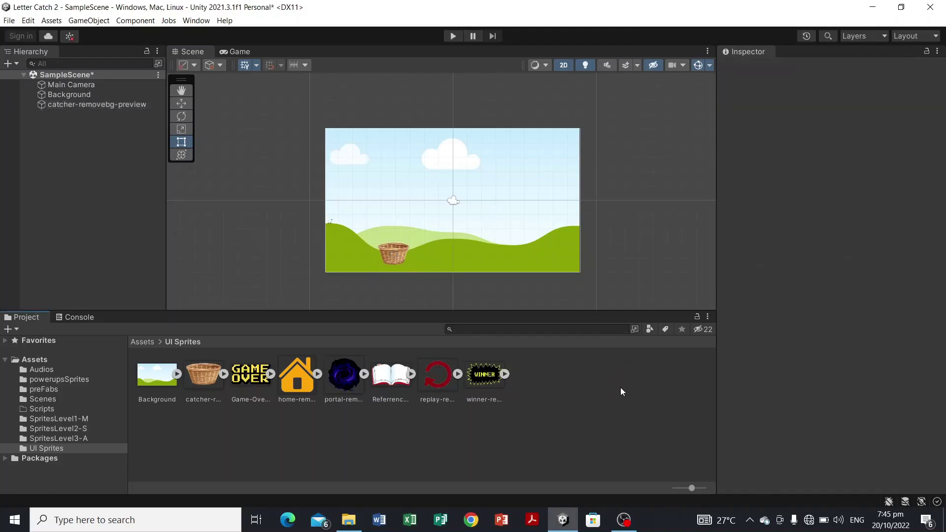
# Step: Add the ReferrenceLetter book sprite on the grass edge at about X -7.28, Y -0.61, scaled to about 0.90 by 1.20
pyautogui.click(398, 385)
pyautogui.click(409, 429)
pyautogui.click(390, 379)
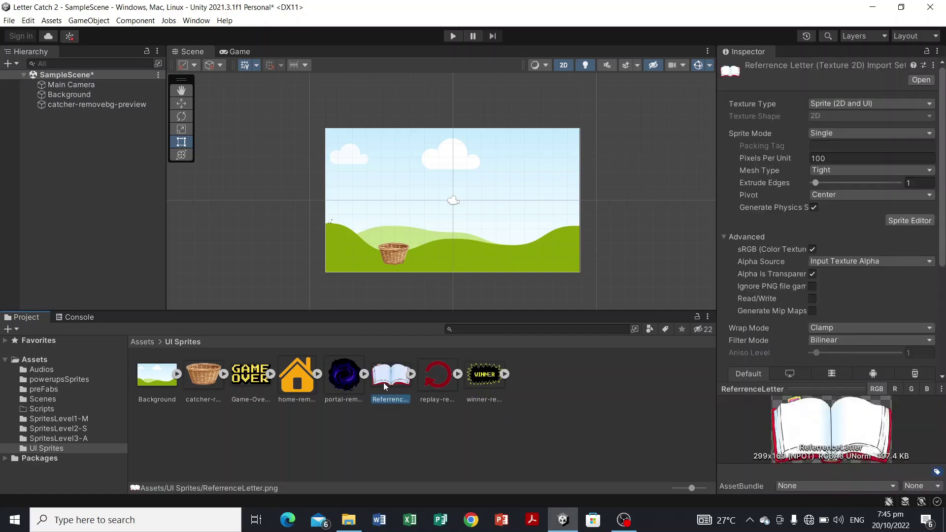
pyautogui.moveTo(391, 387); pyautogui.dragTo(352, 216)
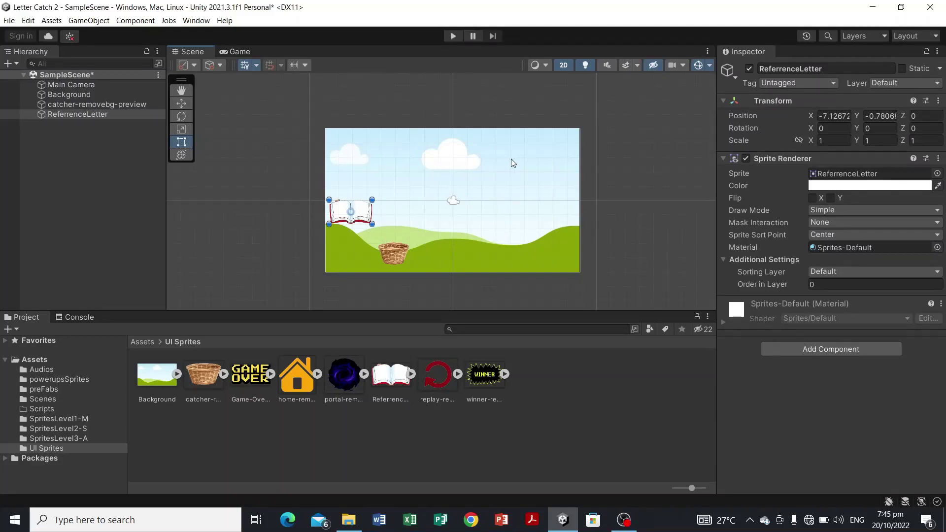
pyautogui.moveTo(372, 200); pyautogui.dragTo(369, 199)
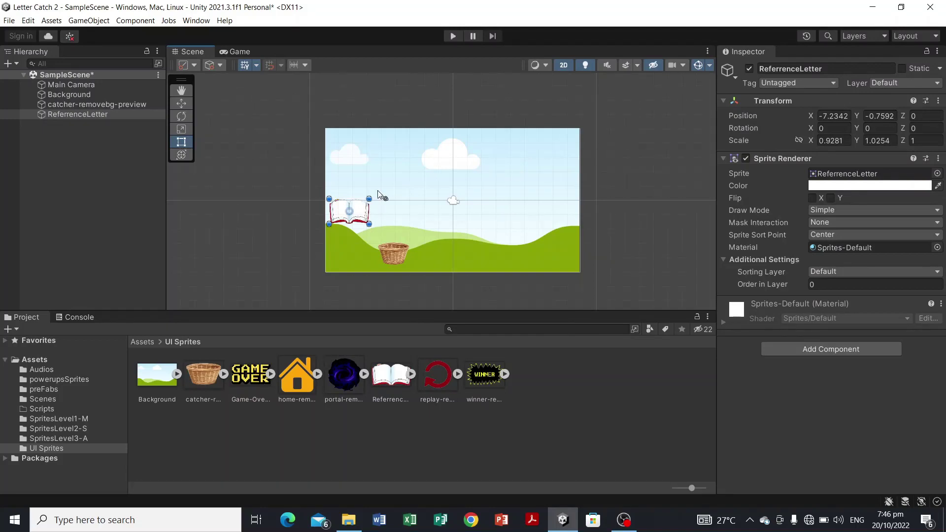
pyautogui.click(642, 272)
pyautogui.click(352, 219)
pyautogui.moveTo(370, 199); pyautogui.dragTo(369, 195)
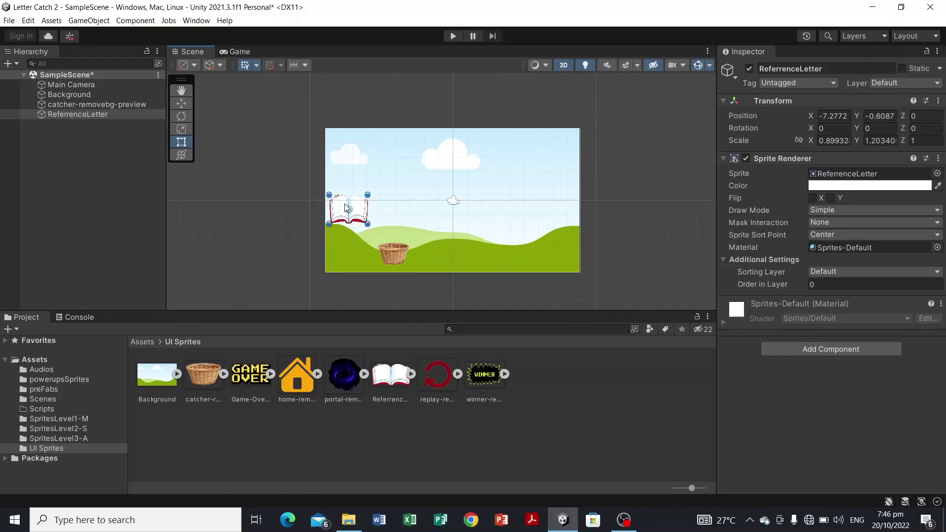
# Step: Examine the home and replay sprites in the UI Sprites folder
pyautogui.click(392, 251)
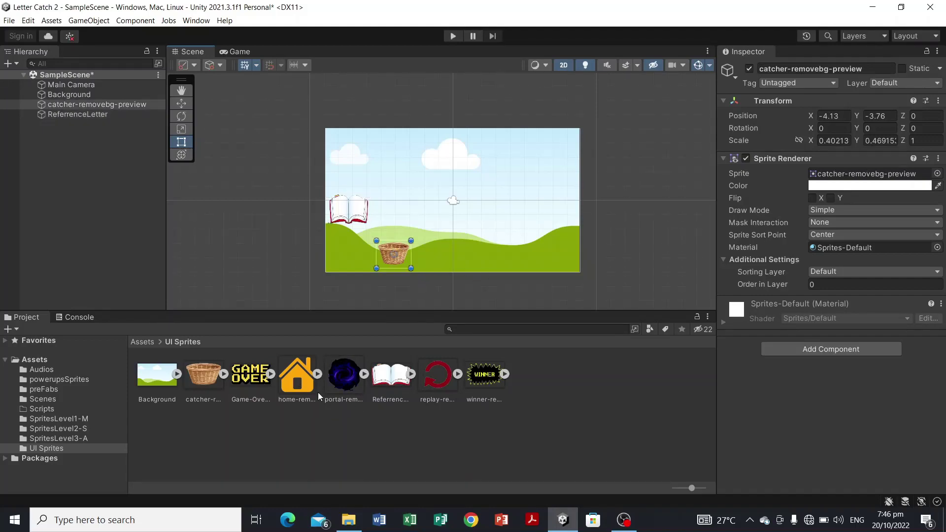
pyautogui.click(303, 389)
pyautogui.click(321, 406)
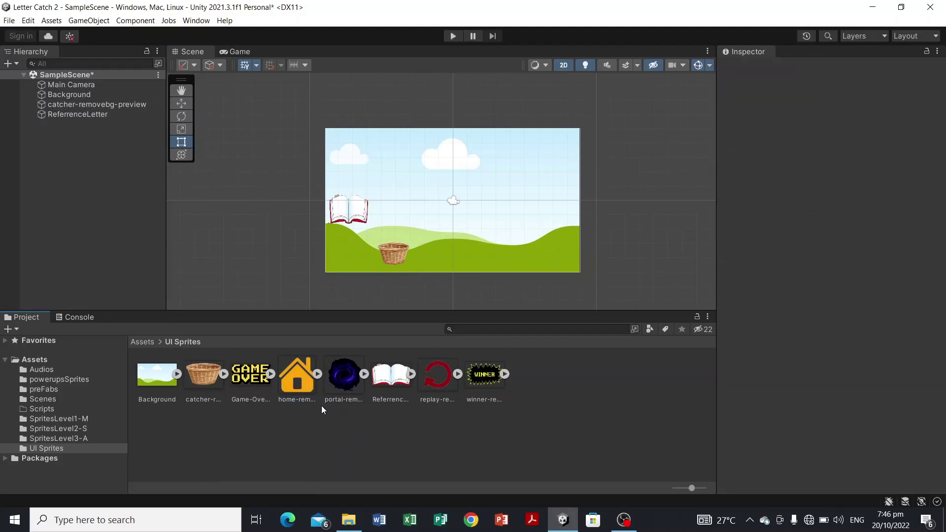
pyautogui.click(303, 386)
pyautogui.click(439, 387)
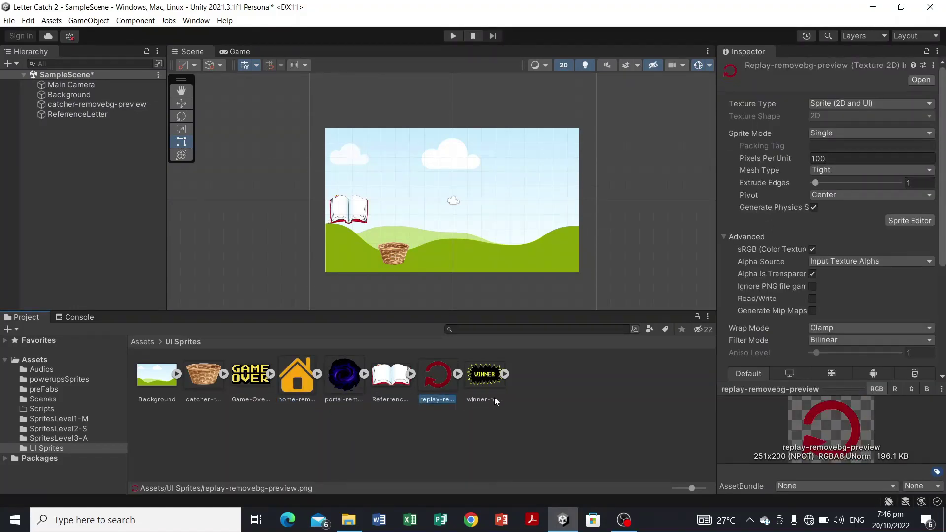
pyautogui.click(449, 421)
pyautogui.click(442, 387)
pyautogui.click(297, 391)
# Step: Add the portal-removebg-preview (1) sprite to the scene's grass area at about X 5.34, Y -3.14
pyautogui.click(341, 398)
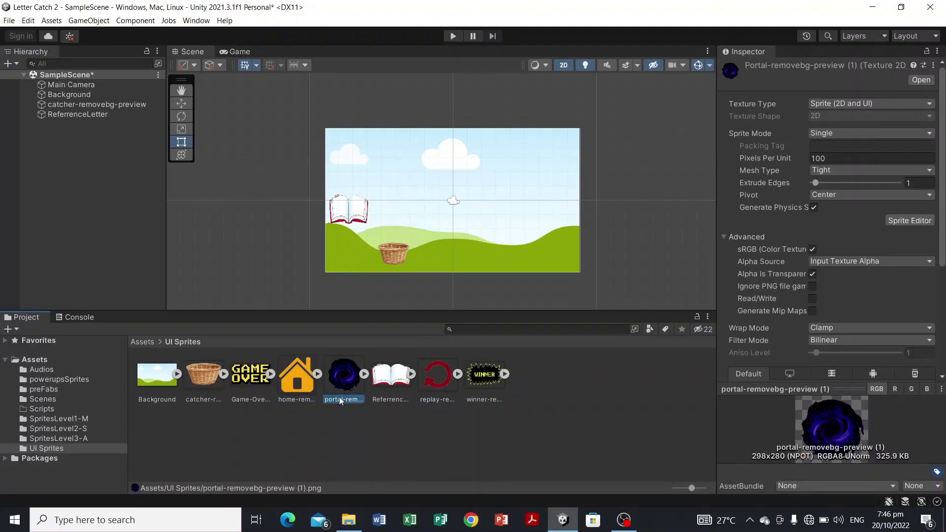
pyautogui.moveTo(351, 386); pyautogui.dragTo(531, 250)
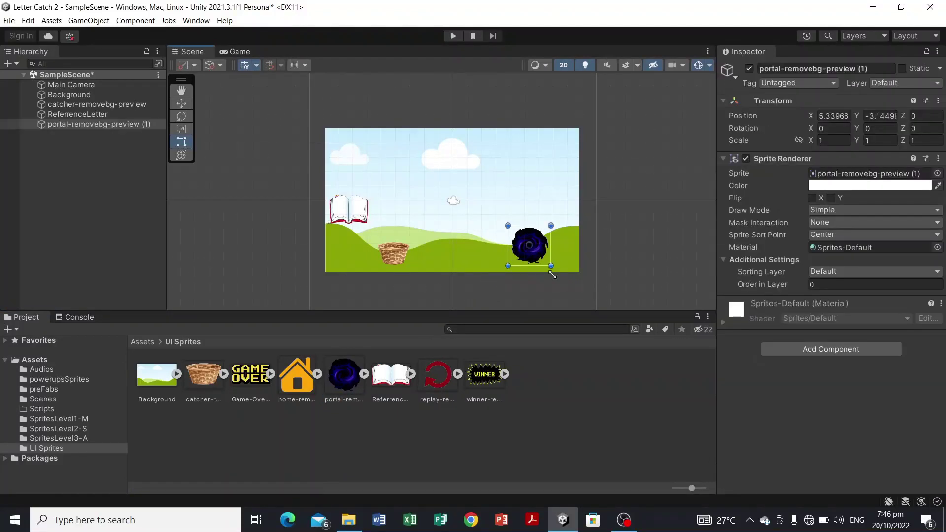
pyautogui.click(452, 423)
# Step: Add the winner sprite near the scene centre at a scale of about 2.20 by 1.81, and overlap it with the Game-Over-PNG-Image sprite
pyautogui.moveTo(482, 378); pyautogui.dragTo(413, 164)
pyautogui.moveTo(473, 166); pyautogui.dragTo(501, 157)
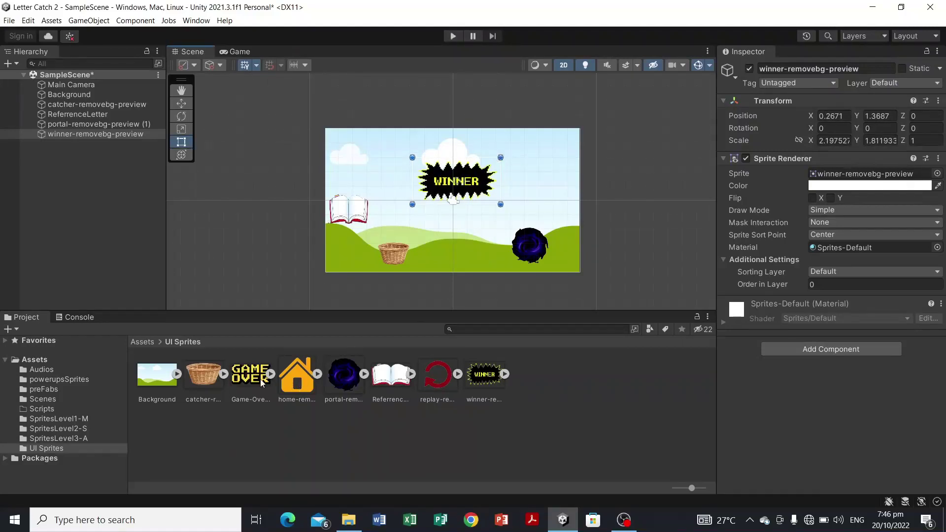
pyautogui.moveTo(246, 376); pyautogui.dragTo(456, 185)
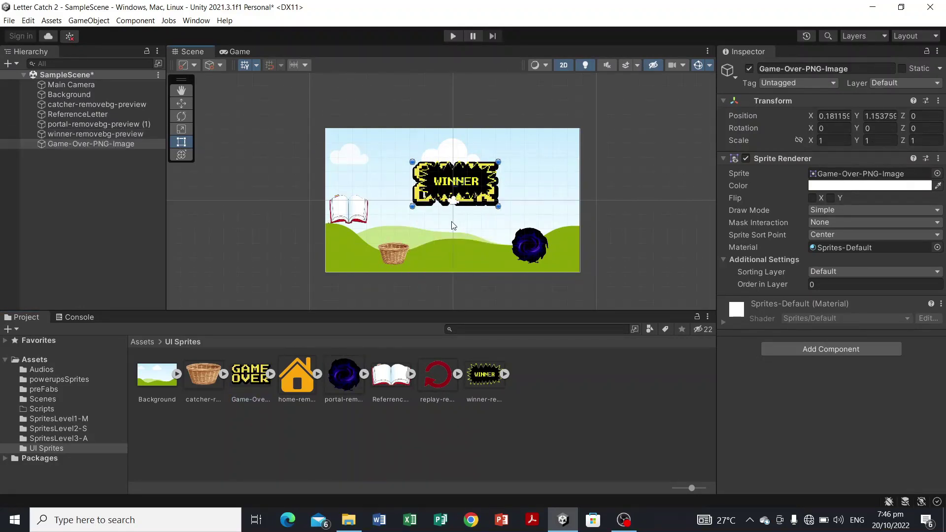
pyautogui.click(462, 451)
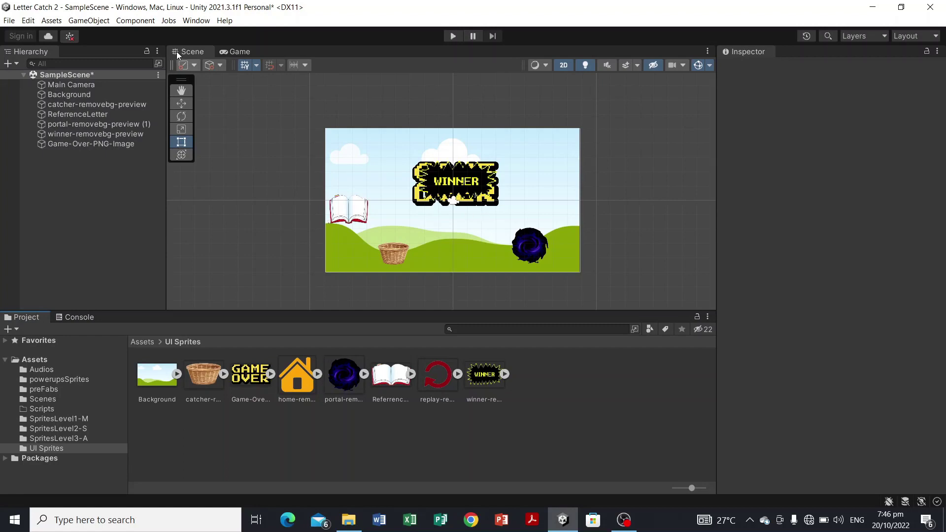
# Step: Check the sprite layout in the Game view and review the added sprite objects in the hierarchy
pyautogui.click(242, 51)
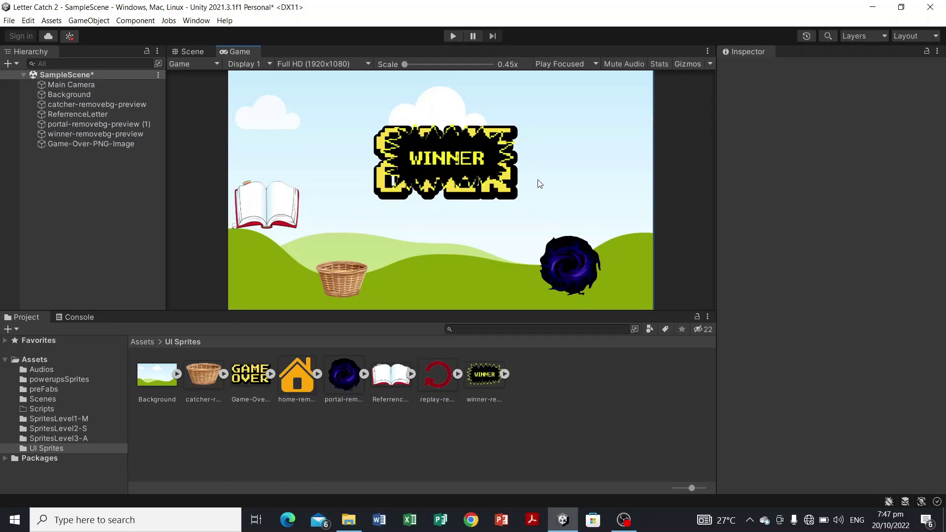
pyautogui.click(193, 53)
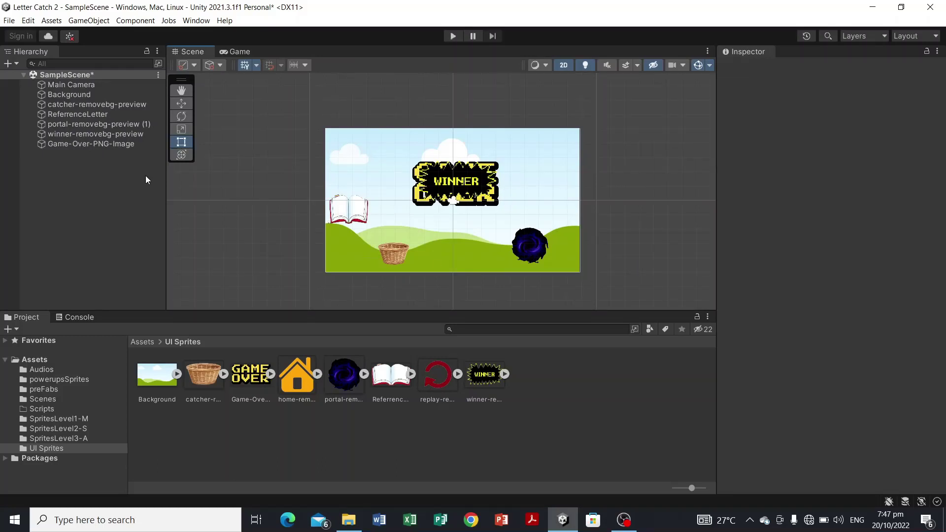
pyautogui.click(130, 144)
pyautogui.click(135, 134)
pyautogui.click(135, 124)
pyautogui.click(135, 114)
pyautogui.click(275, 251)
# Step: Add the Slide1 Mm card from SpritesLevel1-M above the book at about X -7.3, Y 0.94, scaled to about 0.19 by 0.22
pyautogui.click(68, 420)
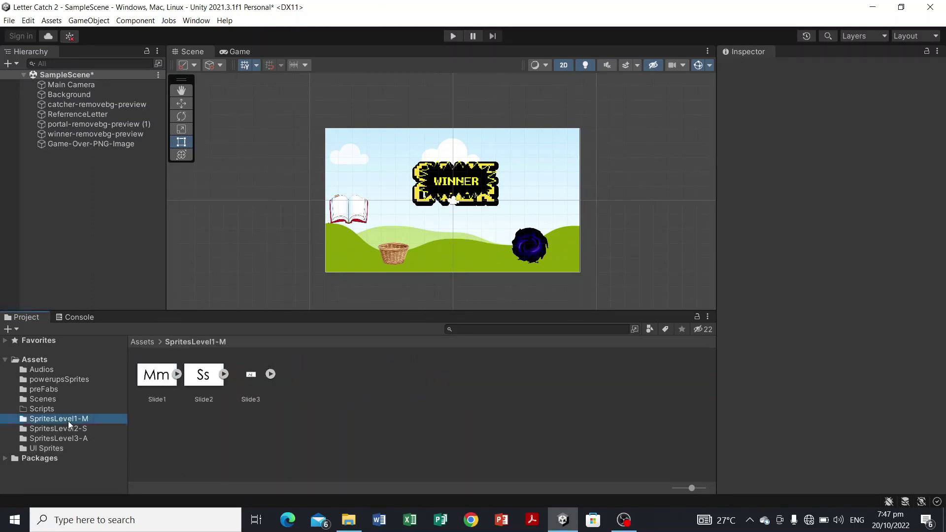
pyautogui.click(153, 385)
pyautogui.moveTo(161, 385); pyautogui.dragTo(452, 164)
pyautogui.moveTo(514, 171); pyautogui.dragTo(364, 195)
pyautogui.moveTo(364, 164)
pyautogui.mouseDown()
pyautogui.moveTo(360, 191)
pyautogui.moveTo(361, 181)
pyautogui.mouseUp()
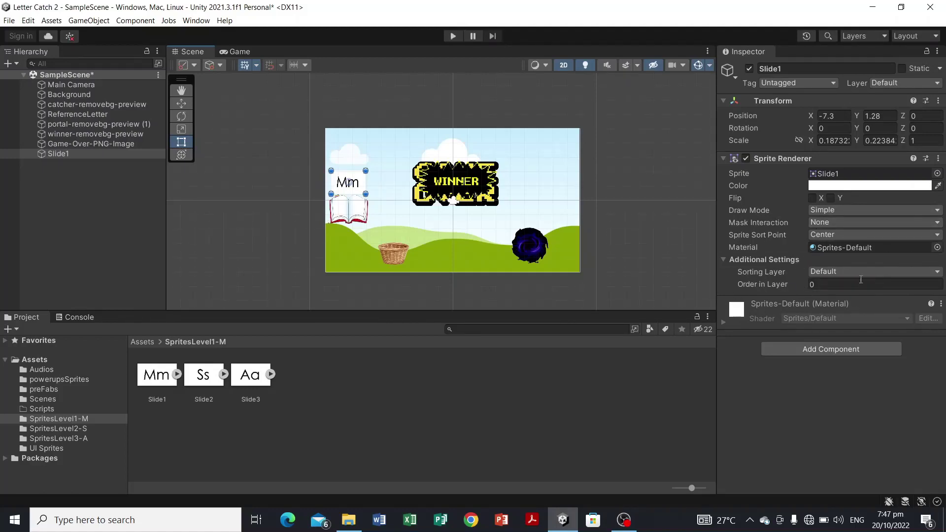
pyautogui.moveTo(359, 184); pyautogui.dragTo(360, 193)
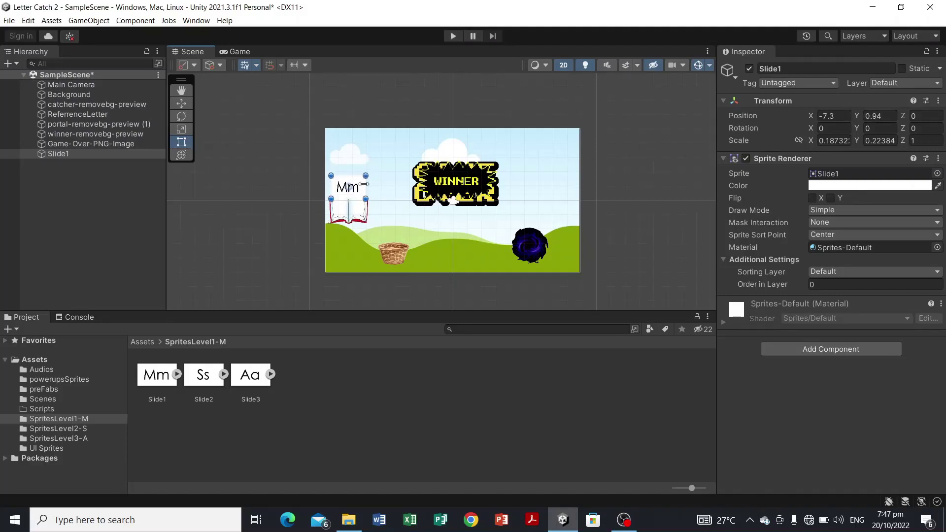
# Step: Examine the arrangement of the sprites across the scene at different zoom levels
pyautogui.scroll(3, 382, 183)
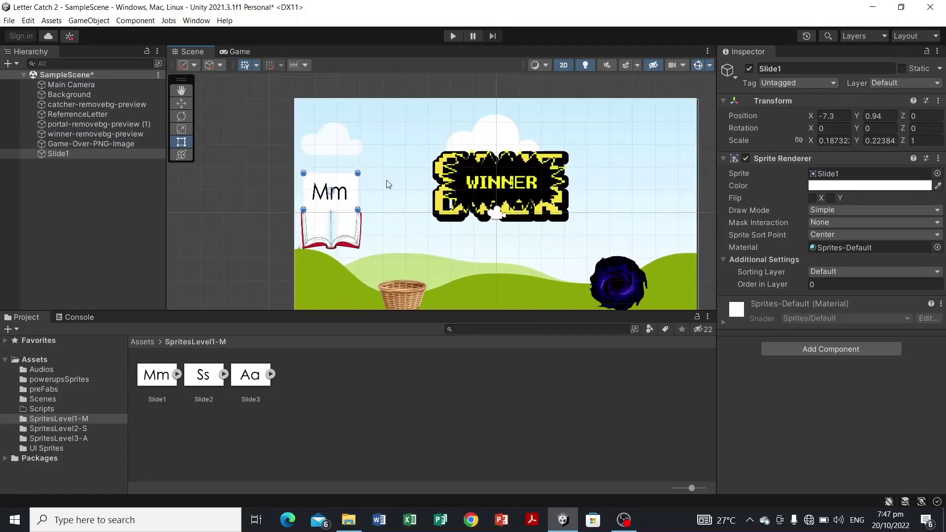
pyautogui.scroll(-3, 459, 198)
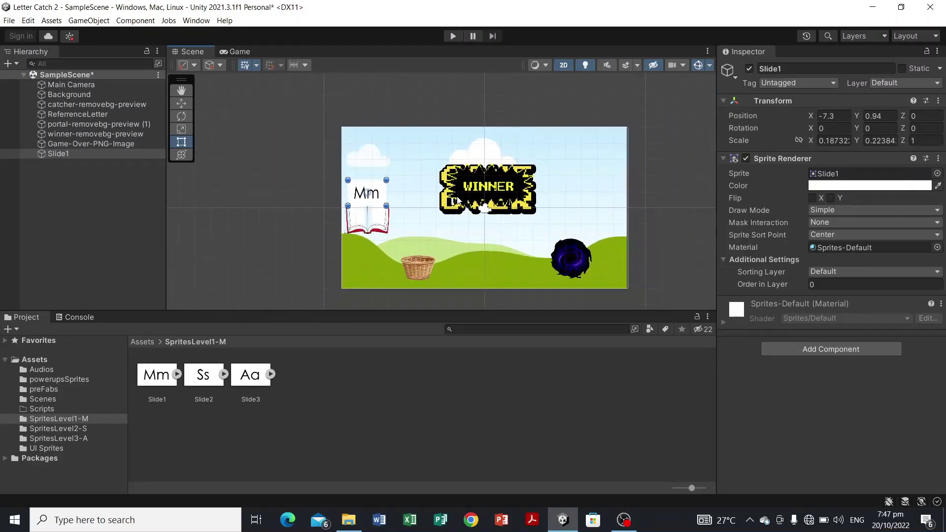
pyautogui.scroll(-2, 470, 200)
pyautogui.scroll(4, 491, 214)
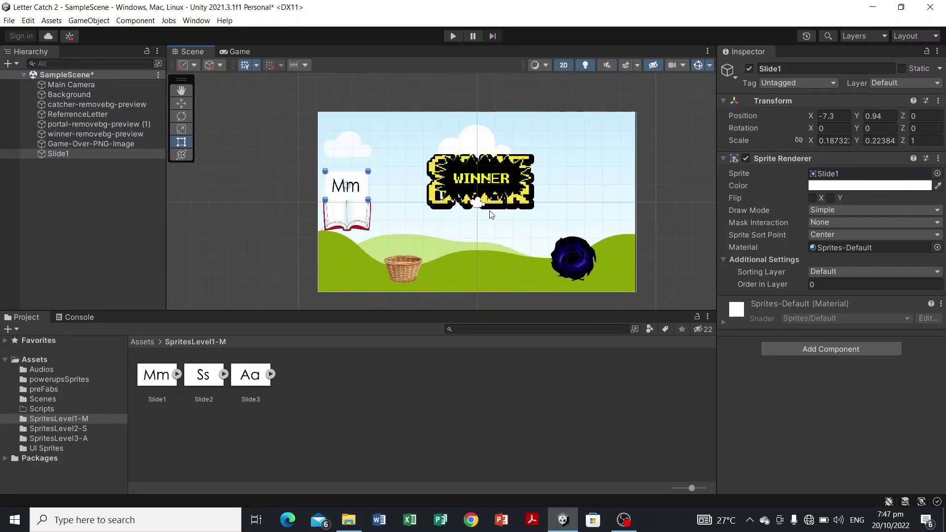
pyautogui.scroll(-3, 487, 212)
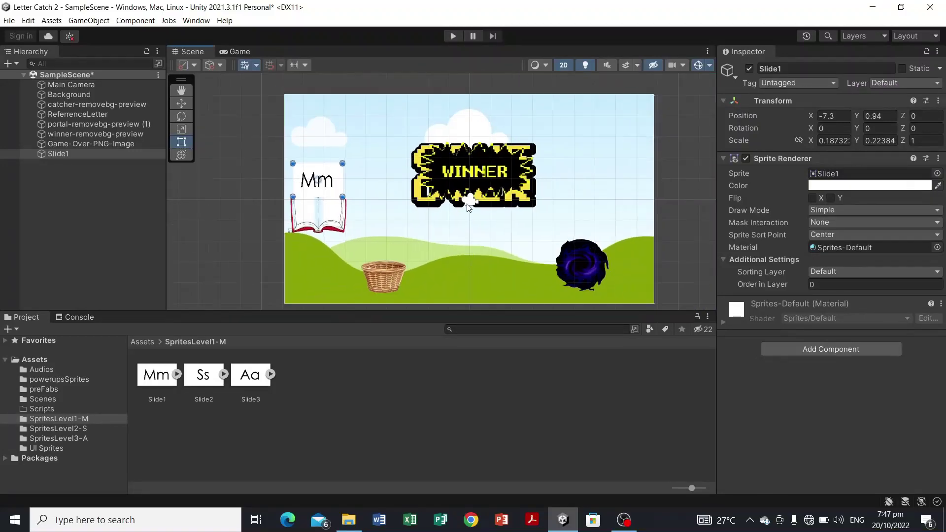
pyautogui.scroll(2, 205, 209)
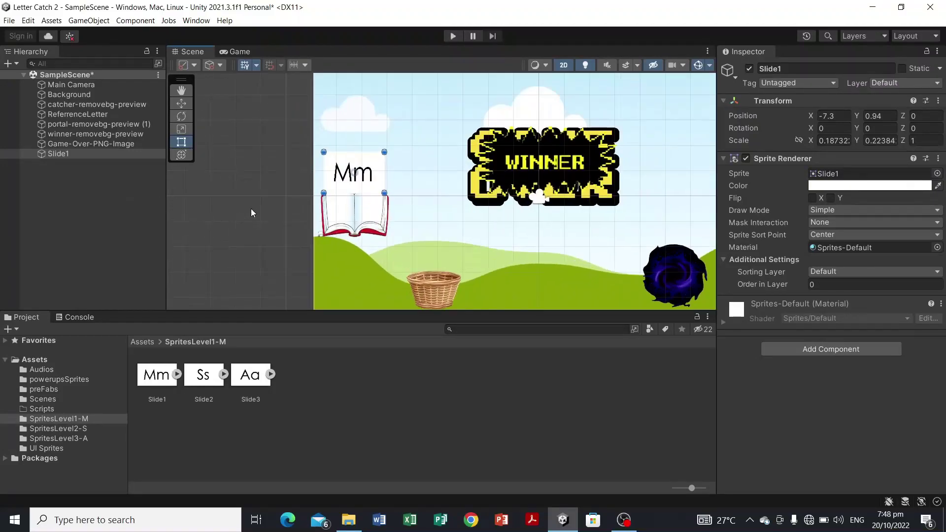
pyautogui.moveTo(269, 206); pyautogui.dragTo(222, 200)
pyautogui.moveTo(233, 130); pyautogui.dragTo(209, 206)
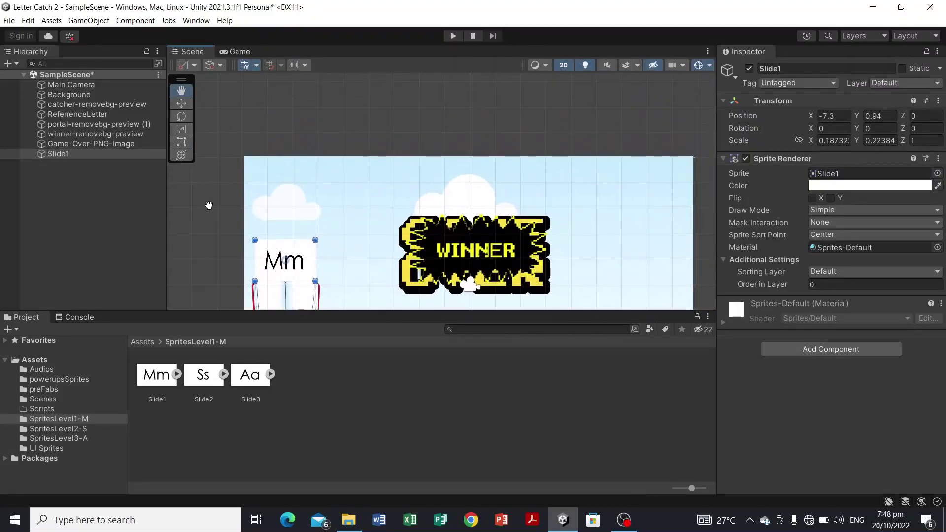
pyautogui.moveTo(673, 135); pyautogui.dragTo(612, 82)
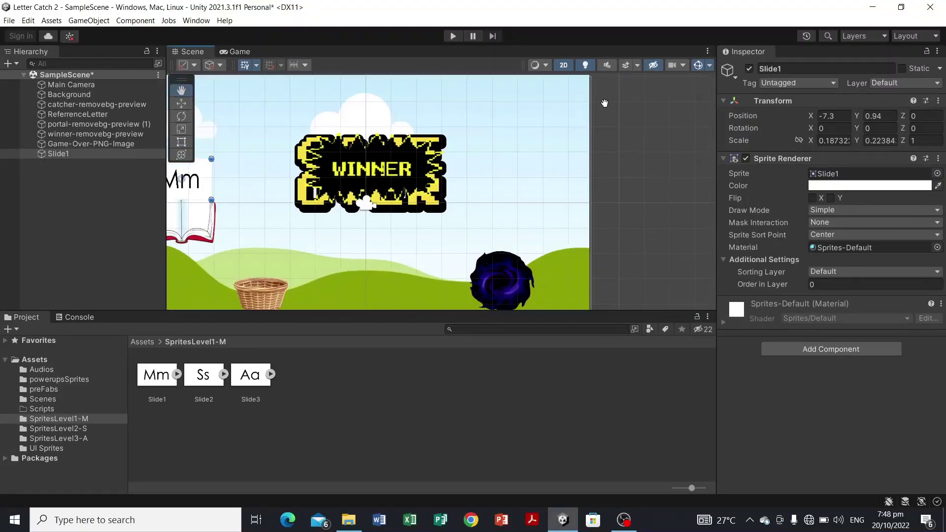
pyautogui.moveTo(540, 169); pyautogui.dragTo(586, 133)
# Step: Fit the Mm card over the book's upper part at about X -7.29, Y 0.67, with a scale of about 0.16 by 0.26
pyautogui.moveTo(288, 180); pyautogui.dragTo(387, 202)
pyautogui.moveTo(253, 183); pyautogui.dragTo(254, 161)
pyautogui.press('t')
pyautogui.moveTo(369, 211); pyautogui.dragTo(368, 220)
pyautogui.moveTo(356, 187); pyautogui.dragTo(362, 175)
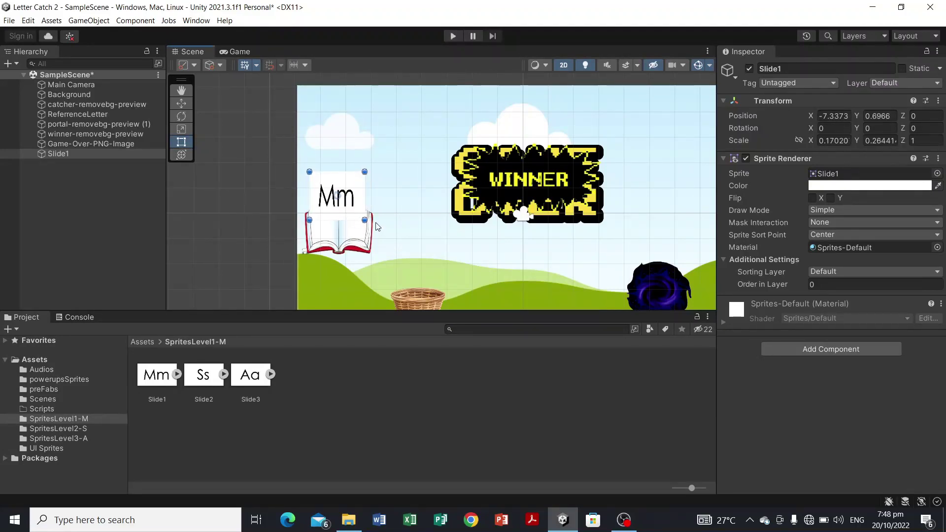
pyautogui.moveTo(309, 172); pyautogui.dragTo(312, 173)
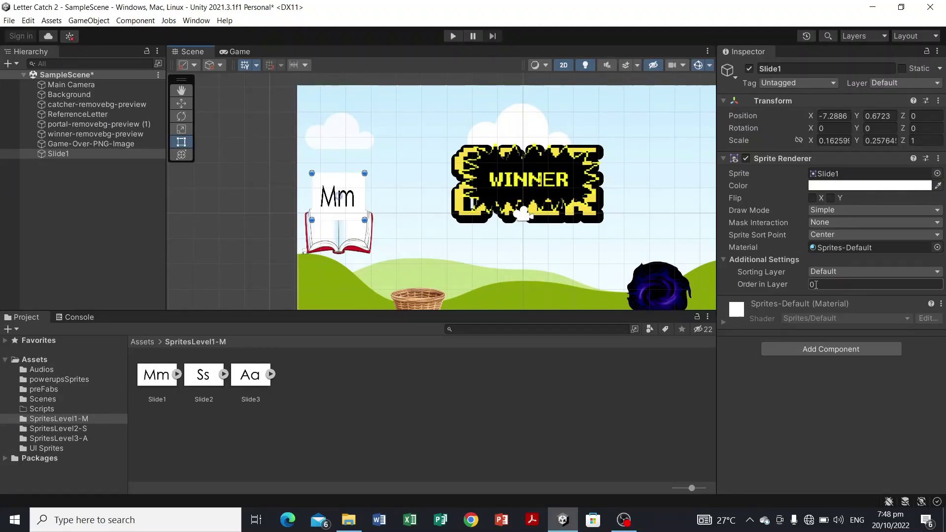
# Step: Set the Order in Layer of the Slide1 Mm card to -1
pyautogui.click(838, 281)
pyautogui.write('1')
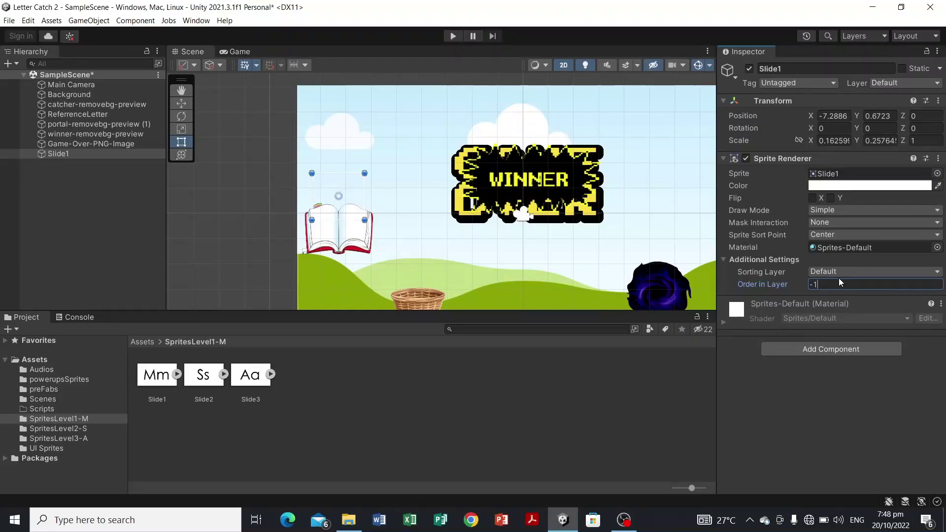
pyautogui.scroll(-3, 360, 204)
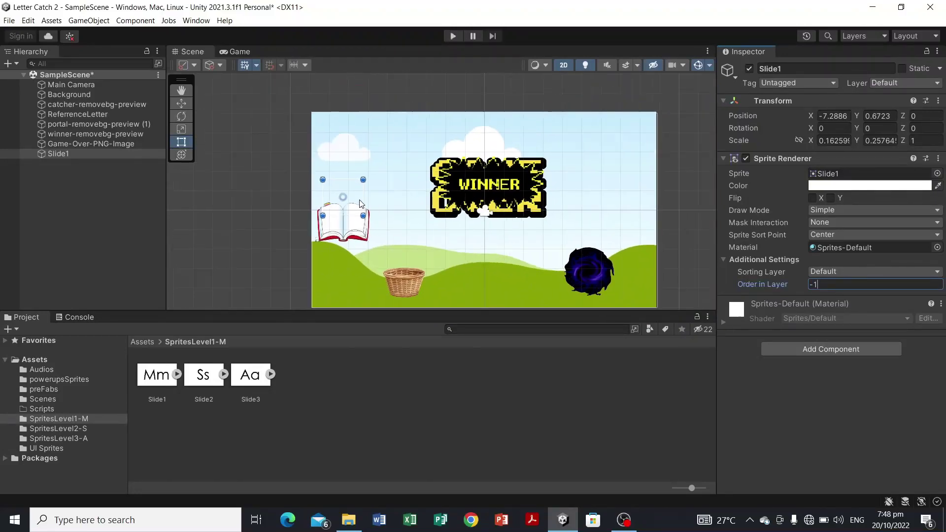
pyautogui.scroll(-2, 359, 204)
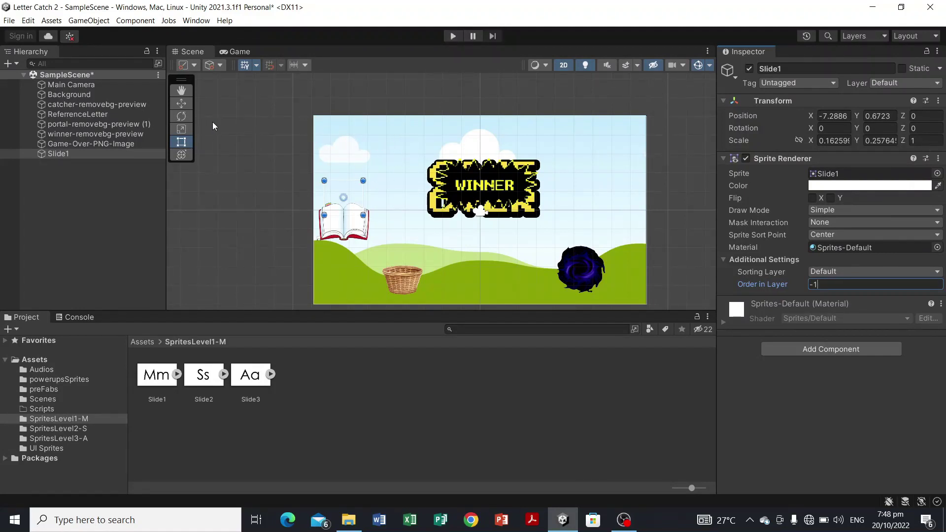
pyautogui.click(89, 96)
pyautogui.click(340, 220)
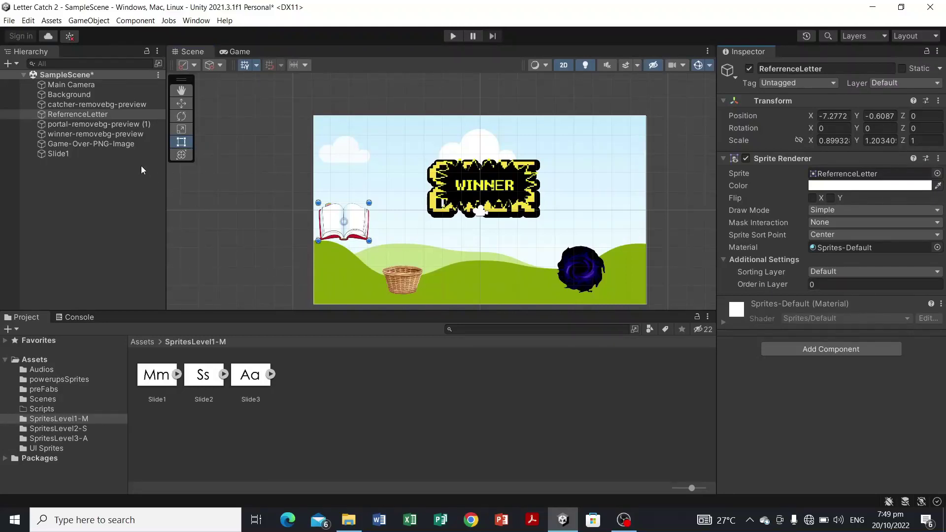
pyautogui.click(89, 154)
pyautogui.click(837, 285)
pyautogui.write('-1')
pyautogui.press('Return')
# Step: Rename the Slide1 object in the scene to CorrectLetter(M)
pyautogui.click(151, 158)
pyautogui.rightClick(64, 155)
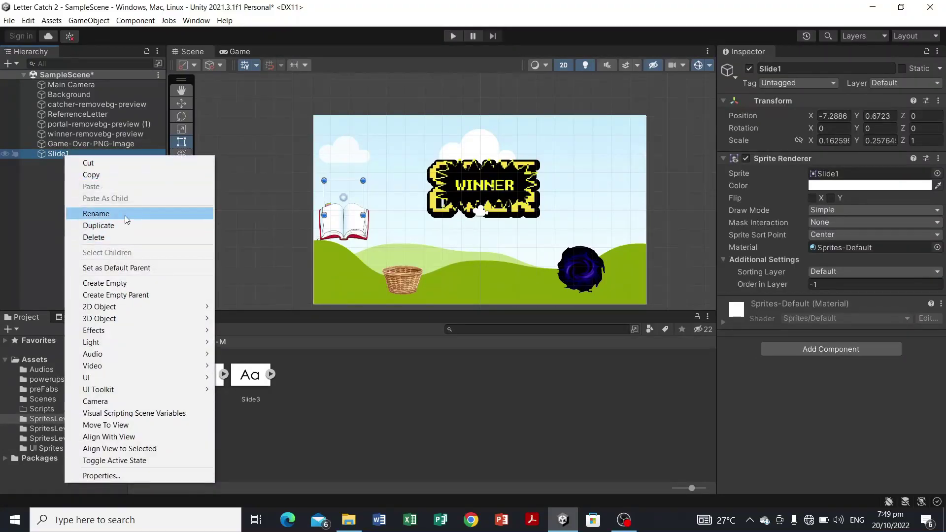
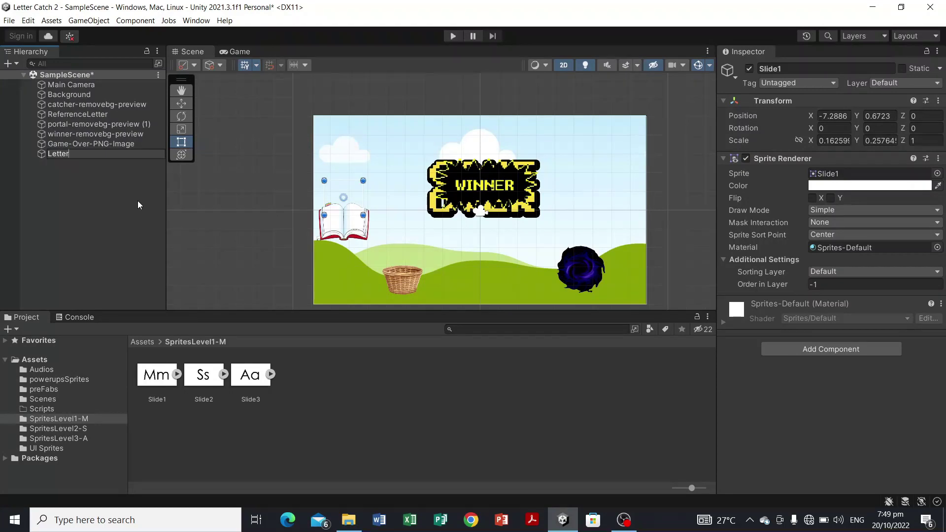
pyautogui.press('BackSpace')
pyautogui.press('BackSpace')
pyautogui.press('BackSpace')
pyautogui.press('BackSpace')
pyautogui.press('BackSpace')
pyautogui.press('BackSpace')
pyautogui.write('CorrectLetter(M)')
pyautogui.press('Return')
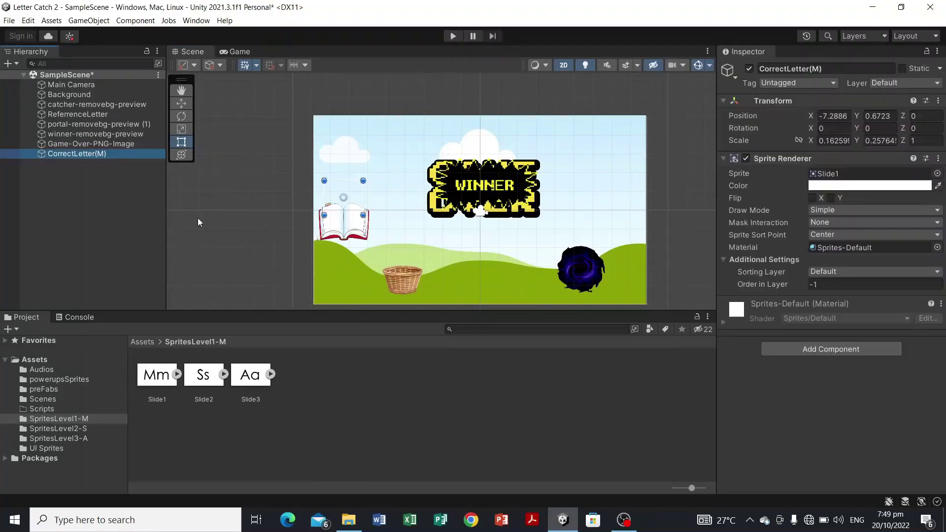
# Step: Set the Order in Layer of the CorrectLetter(M) card to 0
pyautogui.click(841, 286)
pyautogui.write('0')
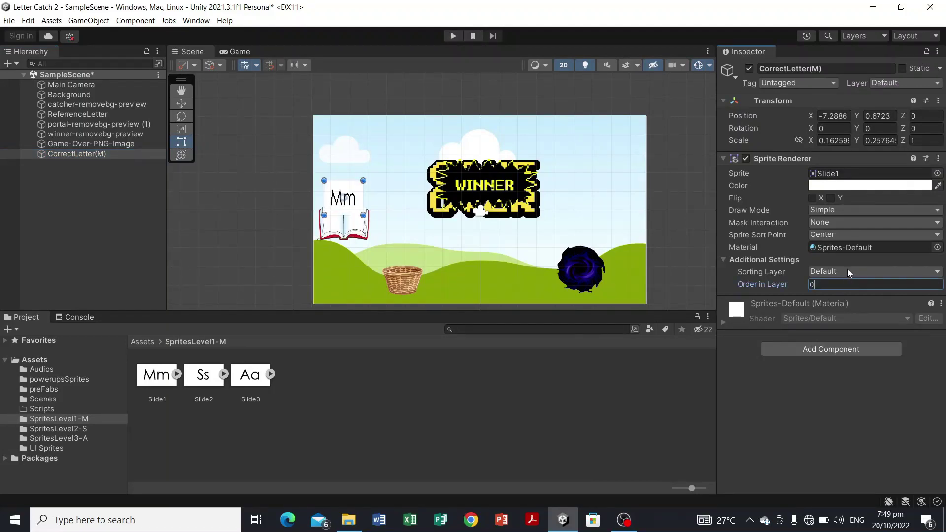
pyautogui.click(848, 271)
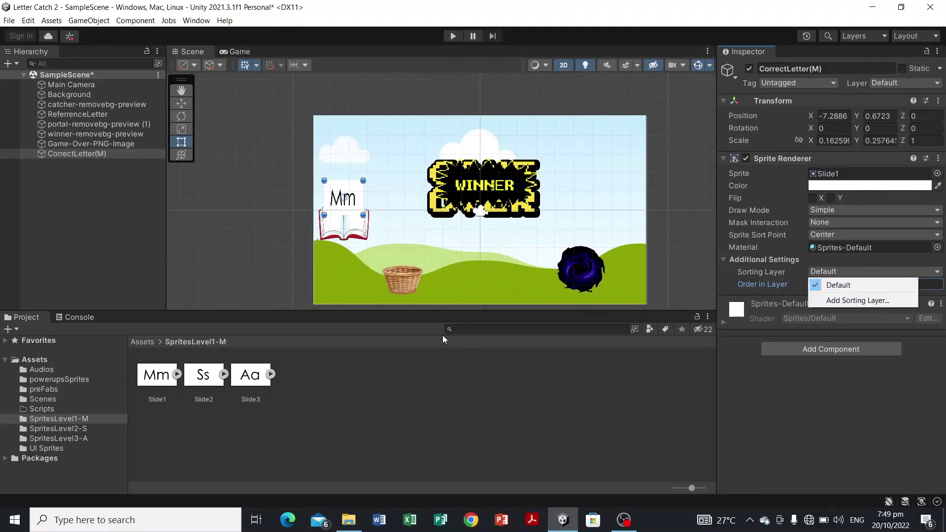
pyautogui.click(591, 439)
pyautogui.click(342, 200)
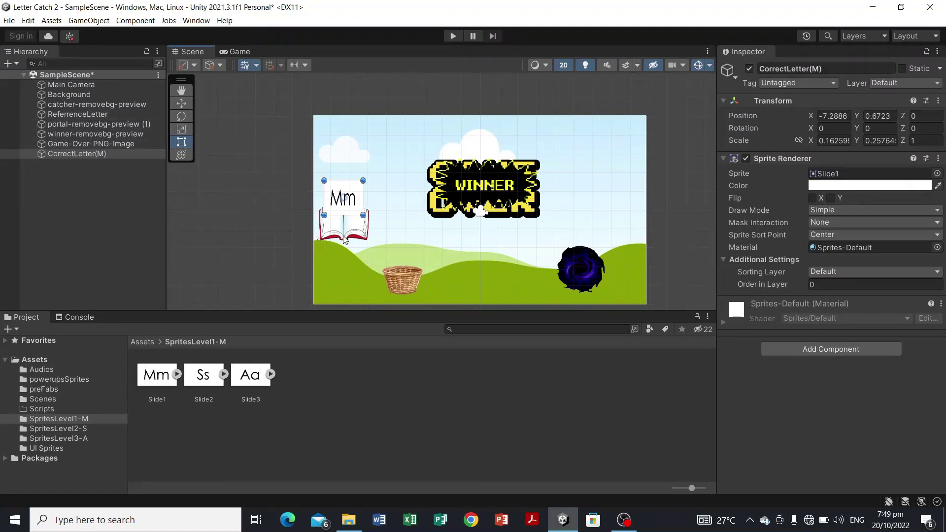
# Step: Try an Order in Layer of 1 on the ReferrenceLetter book and set it back to 0
pyautogui.click(129, 108)
pyautogui.click(121, 114)
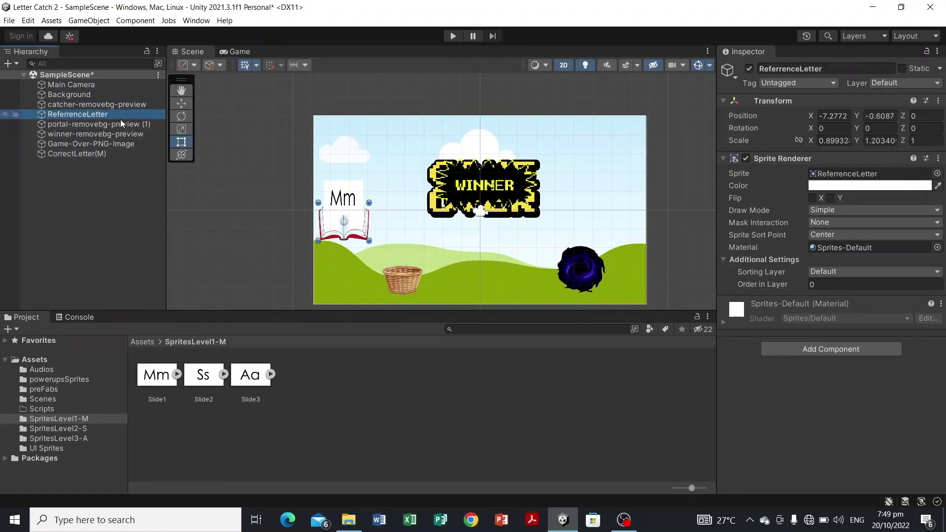
pyautogui.click(836, 285)
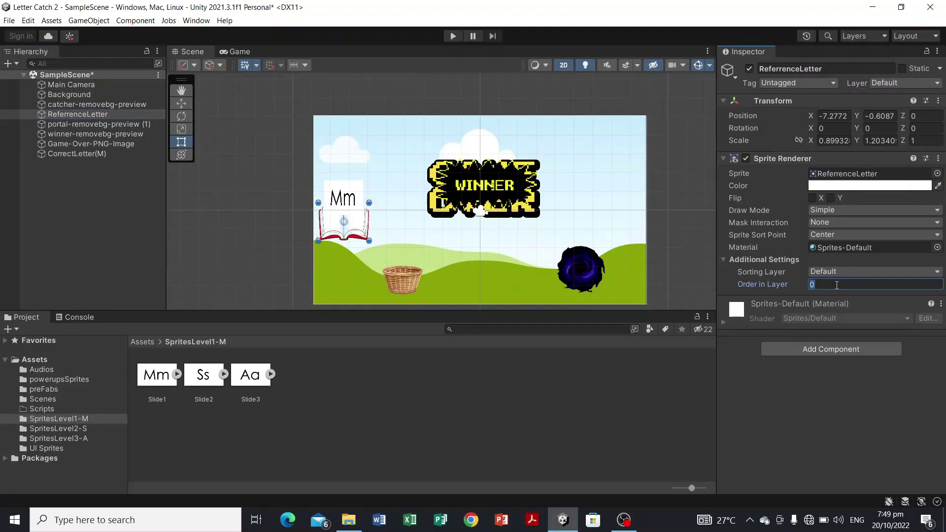
pyautogui.write('1')
pyautogui.scroll(3, 401, 252)
pyautogui.scroll(2, 291, 232)
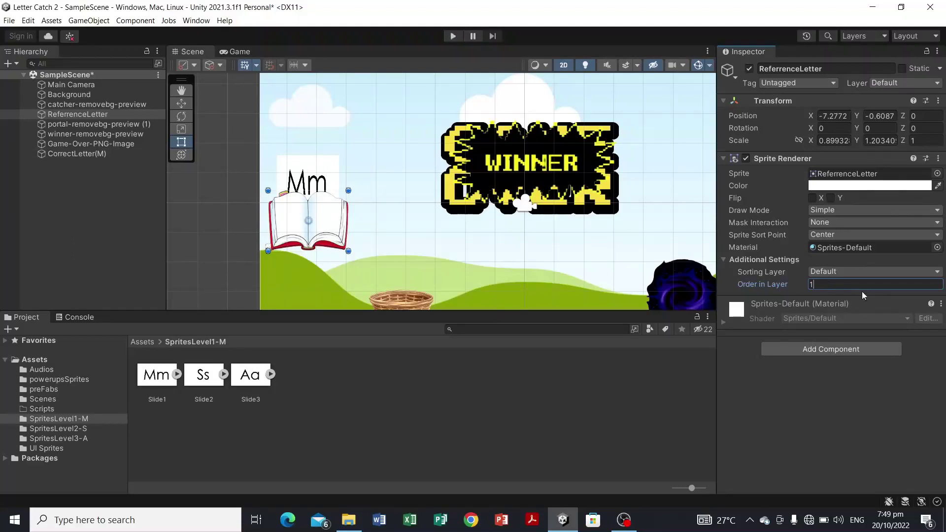
pyautogui.press('BackSpace')
pyautogui.write('0')
pyautogui.click(386, 450)
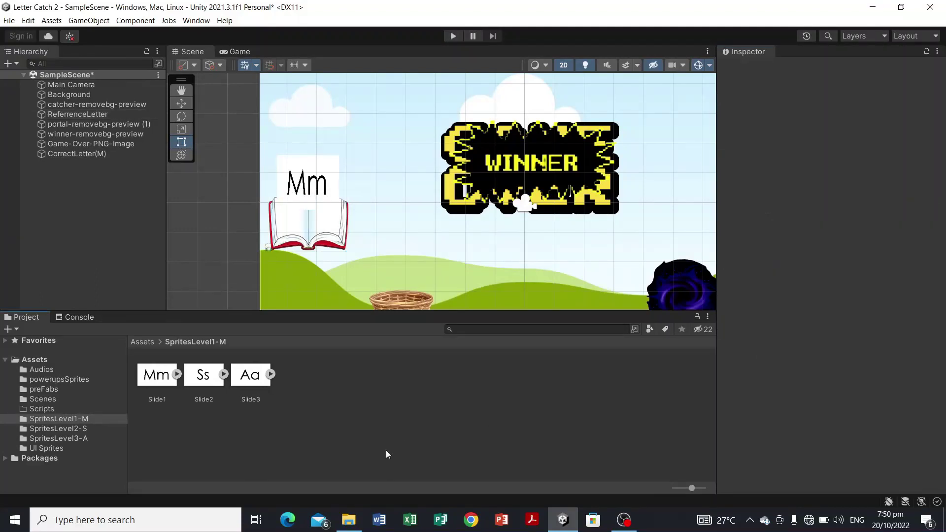
# Step: Add a new sorting layer named Letter below the Default sorting layer
pyautogui.click(329, 225)
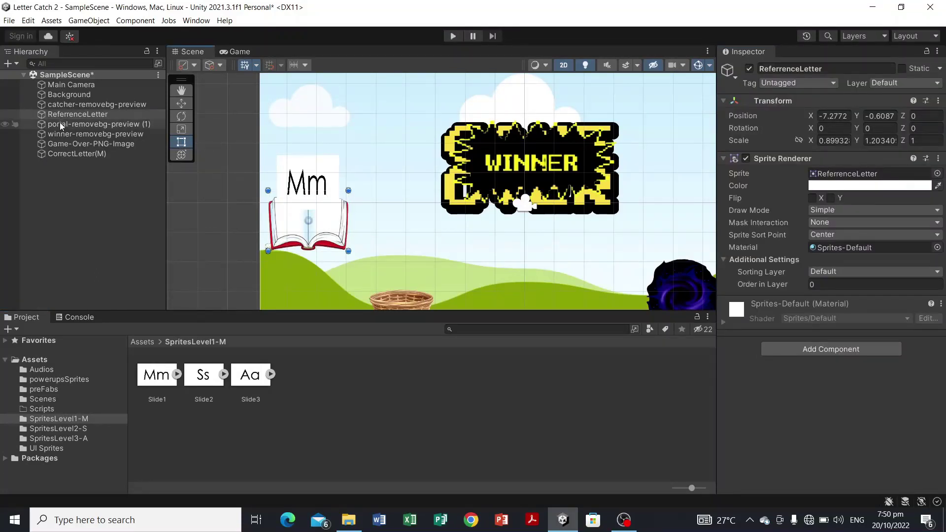
pyautogui.click(321, 188)
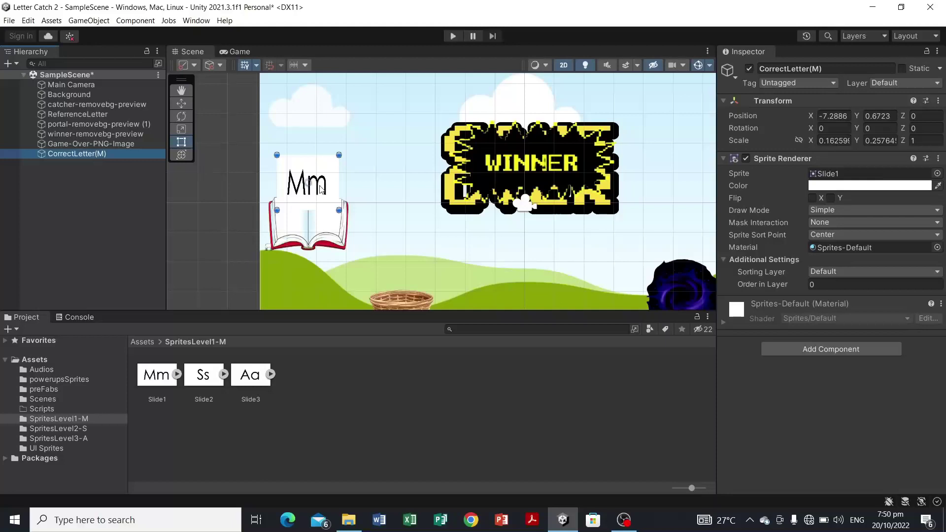
pyautogui.click(838, 272)
pyautogui.click(870, 301)
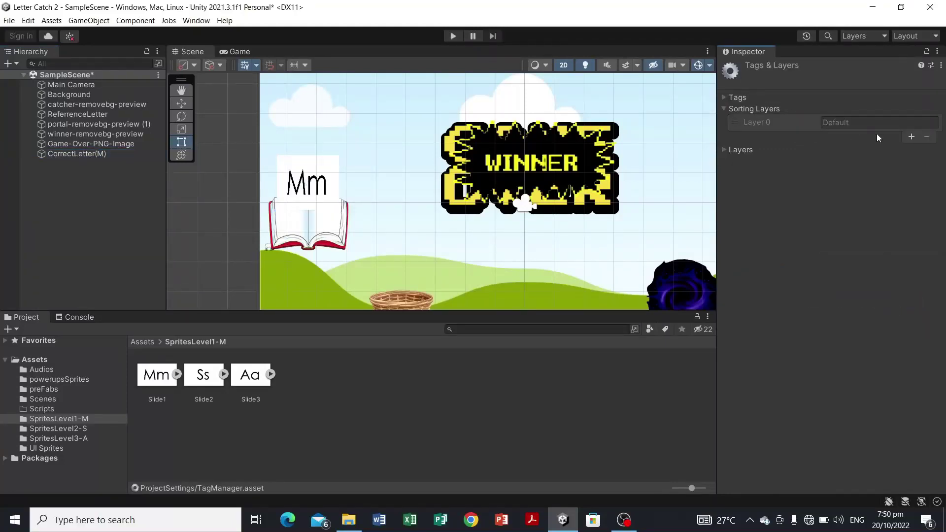
pyautogui.click(911, 136)
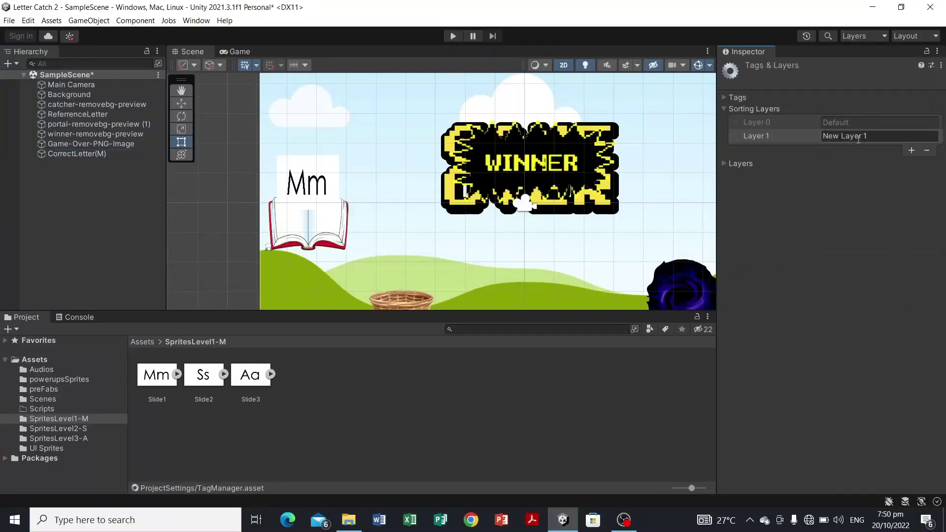
pyautogui.moveTo(877, 136); pyautogui.dragTo(816, 138)
pyautogui.write('Letter')
pyautogui.press('Return')
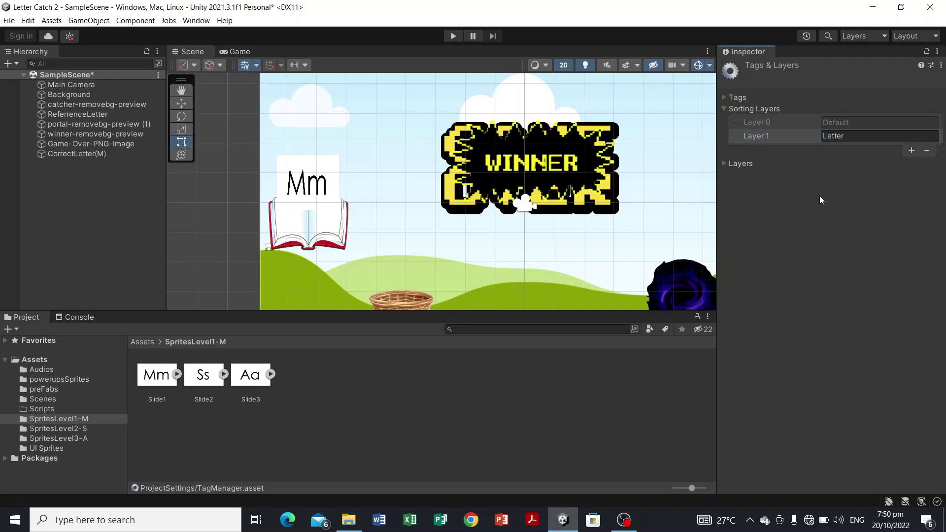
# Step: Try the Letter sorting layer on the CorrectLetter(M) card and return it to Default
pyautogui.click(78, 154)
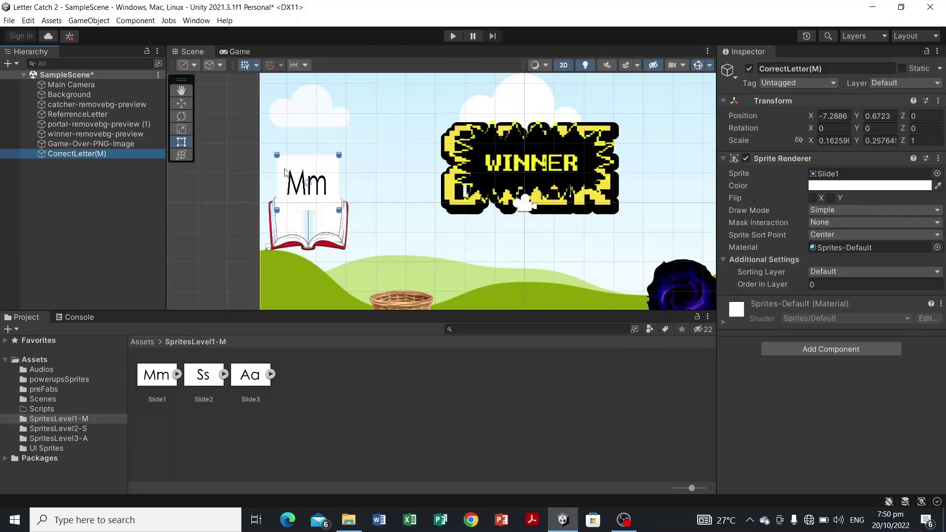
pyautogui.click(843, 271)
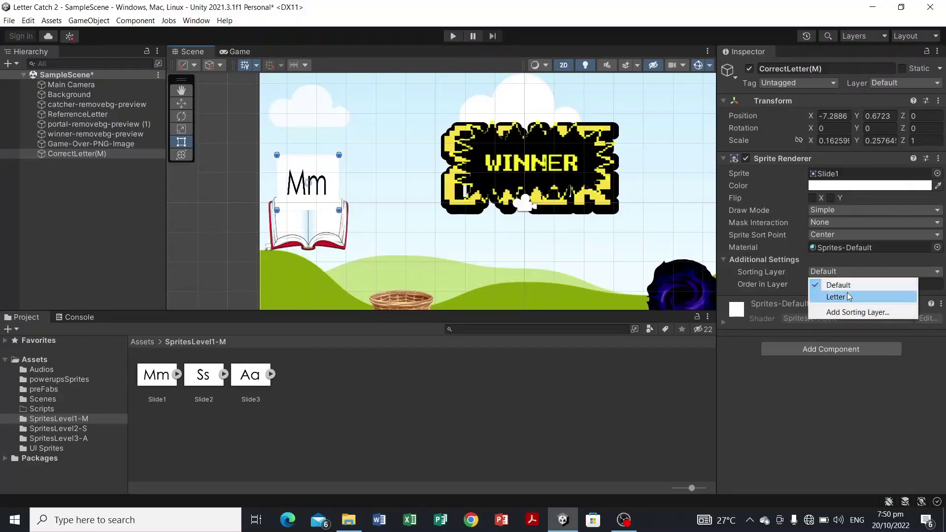
pyautogui.click(847, 297)
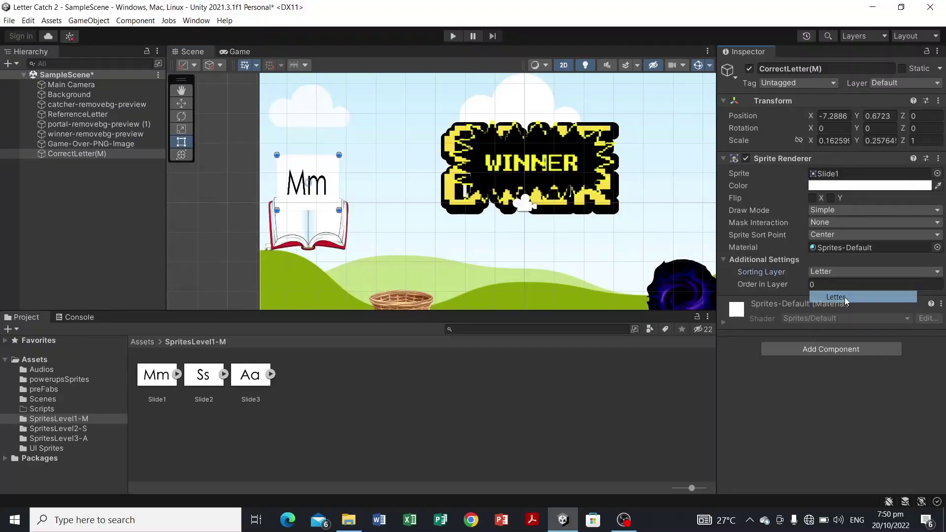
pyautogui.click(835, 271)
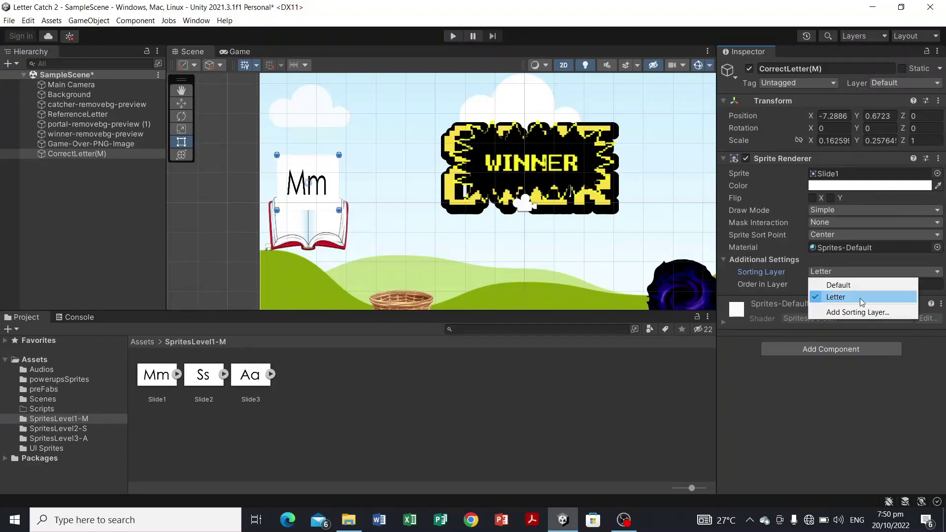
pyautogui.click(316, 229)
pyautogui.click(315, 229)
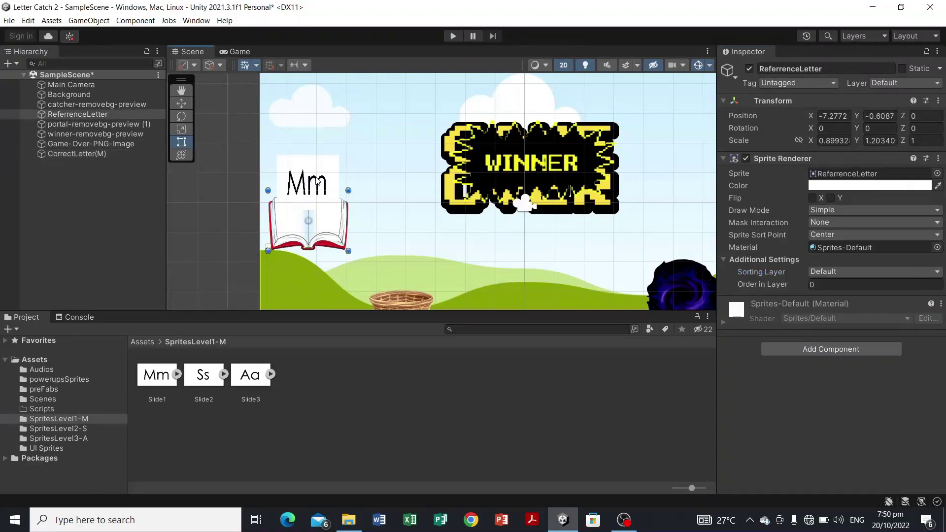
pyautogui.click(318, 197)
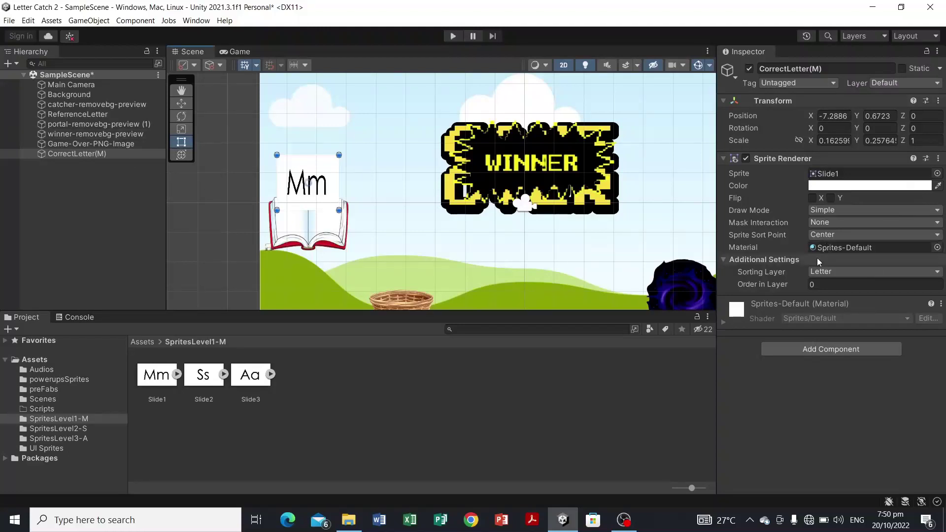
pyautogui.click(844, 271)
pyautogui.click(849, 286)
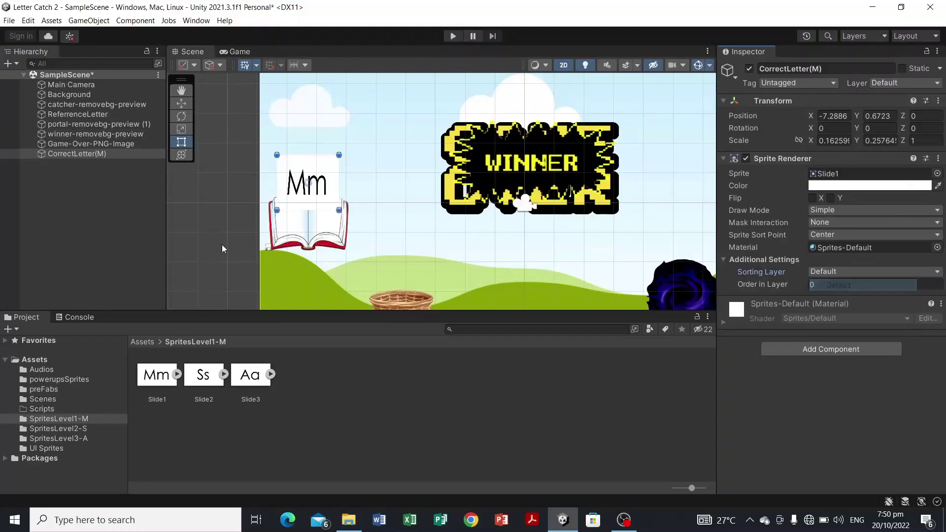
# Step: Assign the ReferrenceLetter book sprite to the Letter sorting layer
pyautogui.click(316, 239)
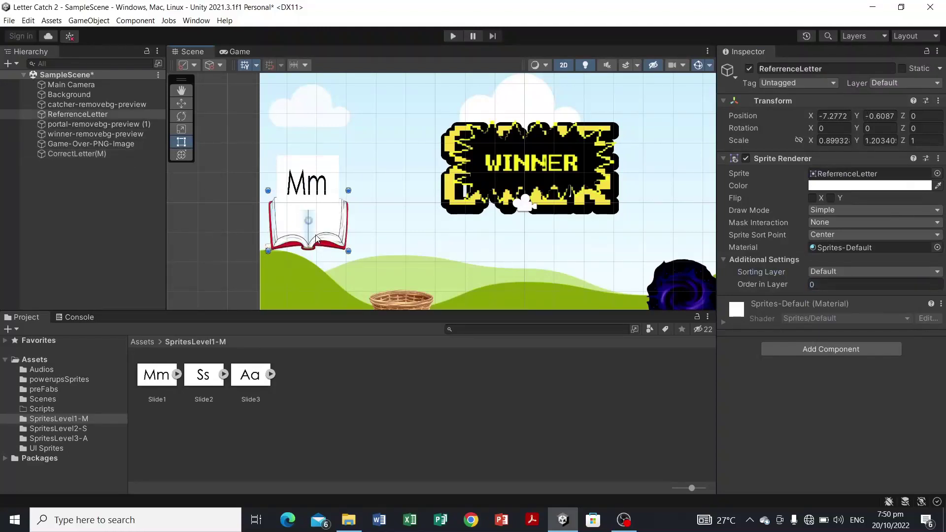
pyautogui.click(858, 274)
pyautogui.click(852, 297)
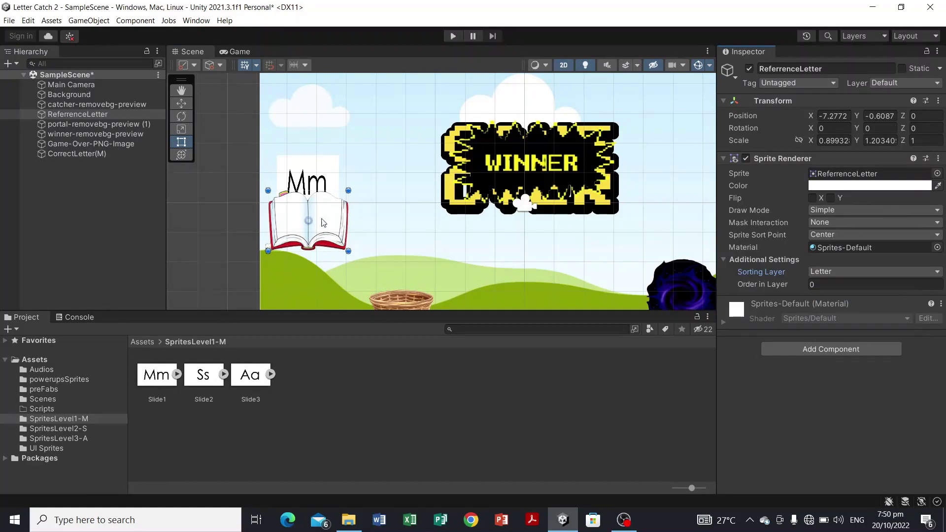
# Step: Assign the CorrectLetter(M) card to the Letter sorting layer and check the book's sorting layer
pyautogui.click(329, 169)
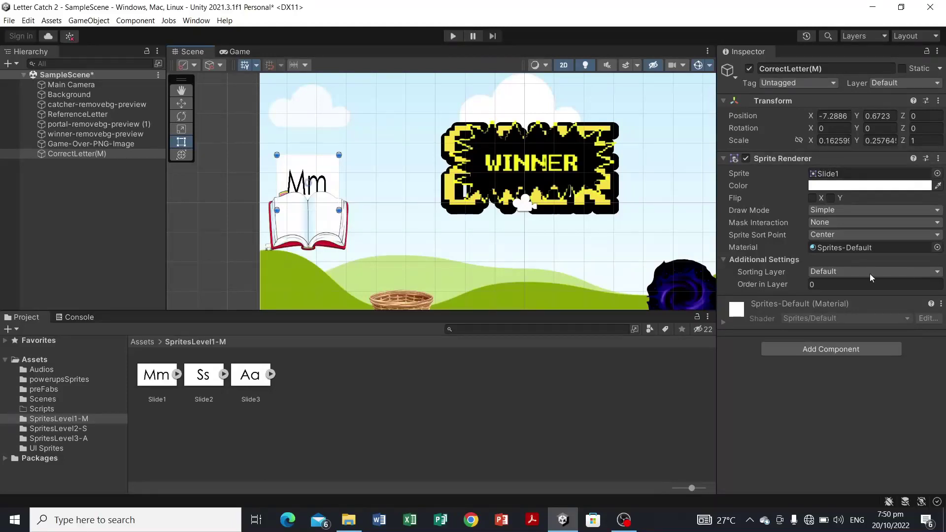
pyautogui.click(832, 273)
pyautogui.click(845, 298)
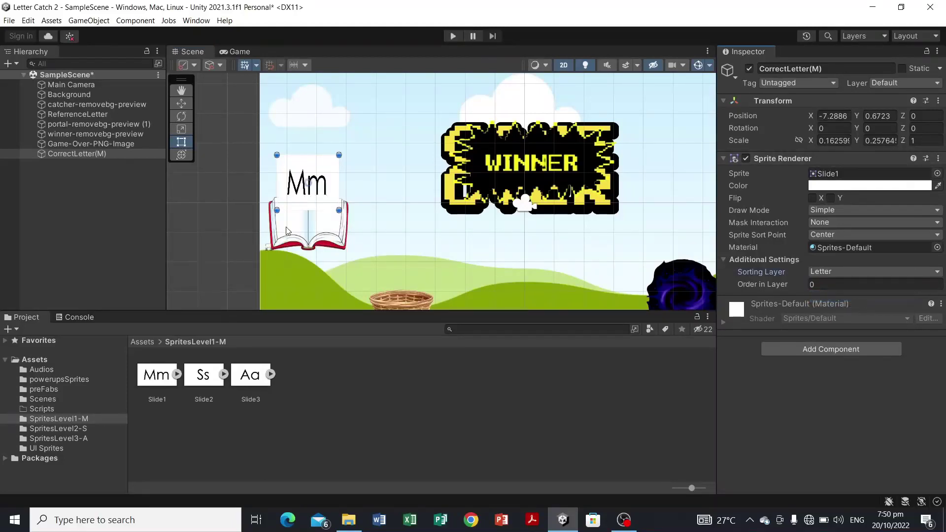
pyautogui.click(342, 238)
pyautogui.click(854, 271)
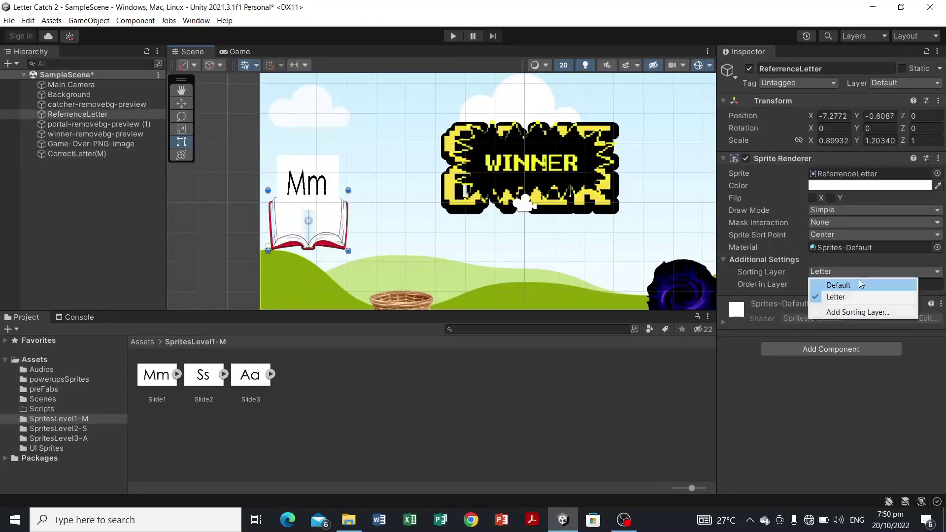
pyautogui.press('Escape')
pyautogui.click(327, 170)
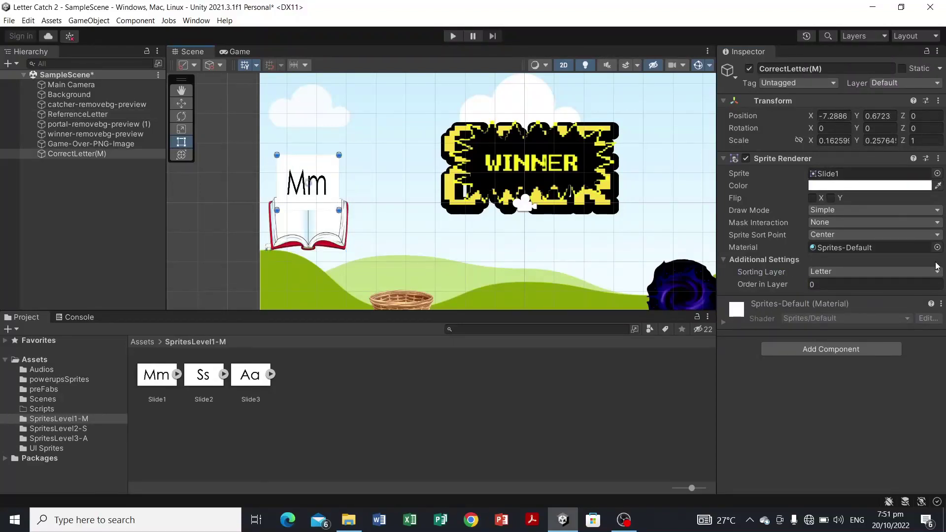
# Step: Tint the CorrectLetter(M) card pink with the sprite colour E581C6
pyautogui.click(885, 187)
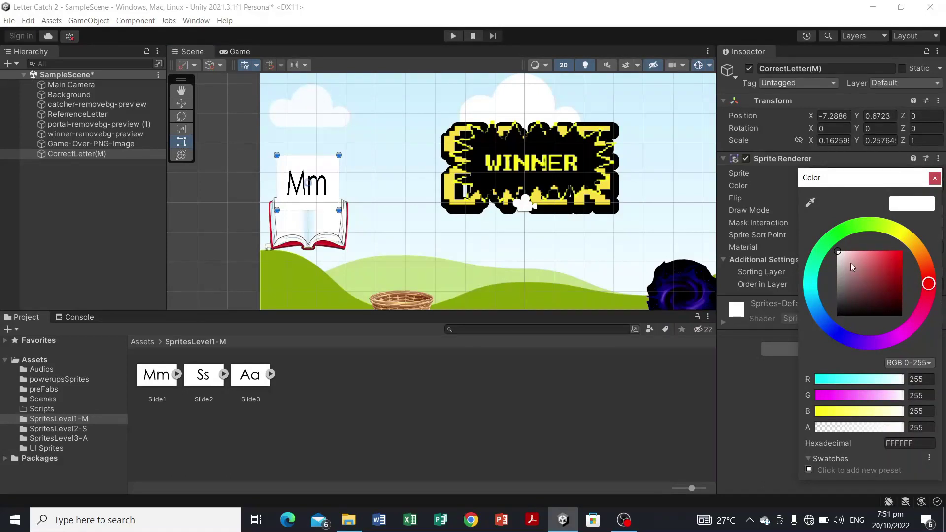
pyautogui.moveTo(851, 266); pyautogui.dragTo(861, 272)
pyautogui.click(928, 269)
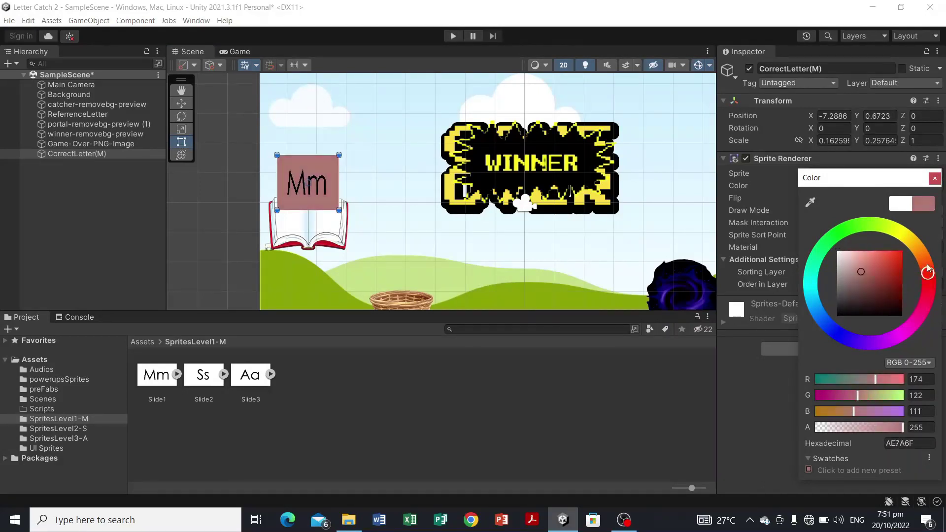
pyautogui.moveTo(929, 270)
pyautogui.mouseDown()
pyautogui.moveTo(910, 245)
pyautogui.moveTo(928, 284)
pyautogui.moveTo(915, 322)
pyautogui.mouseUp()
pyautogui.moveTo(869, 277); pyautogui.dragTo(867, 258)
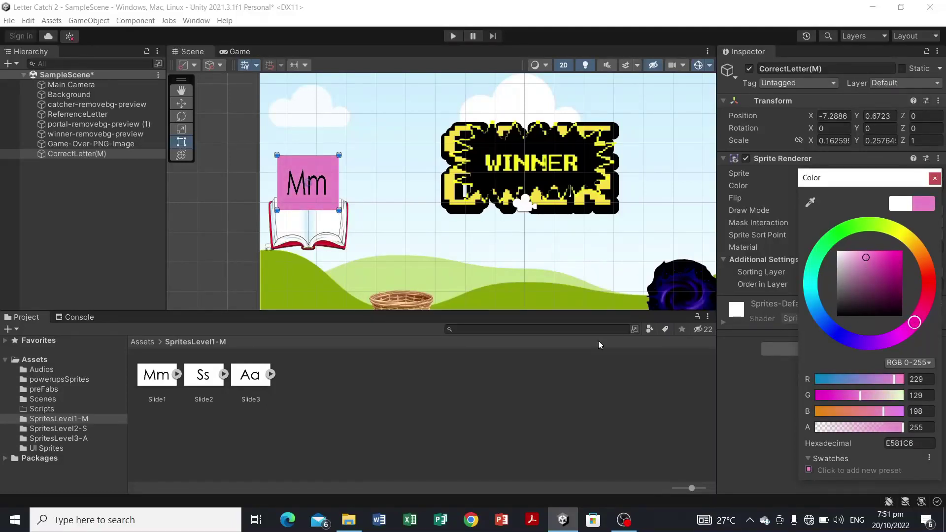
pyautogui.click(564, 405)
pyautogui.scroll(-5, 472, 170)
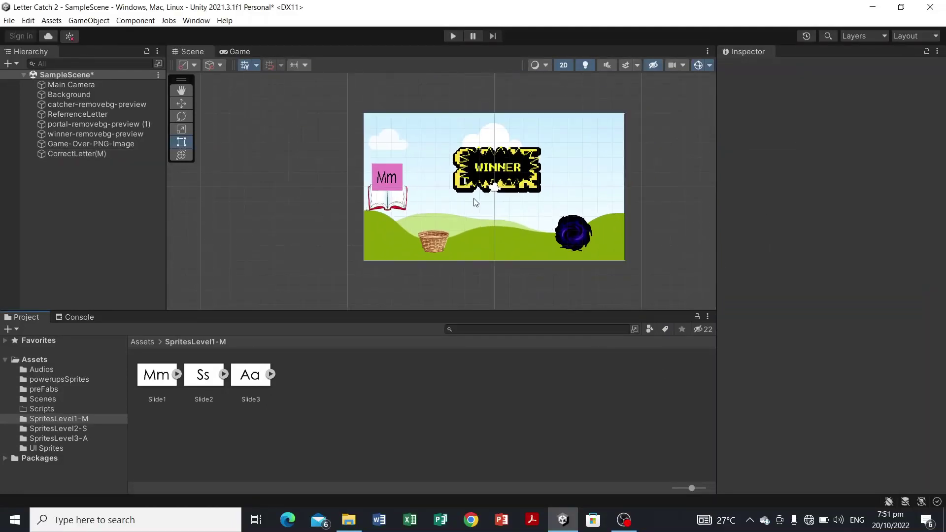
pyautogui.press('q')
pyautogui.moveTo(313, 211); pyautogui.dragTo(248, 220)
pyautogui.press('t')
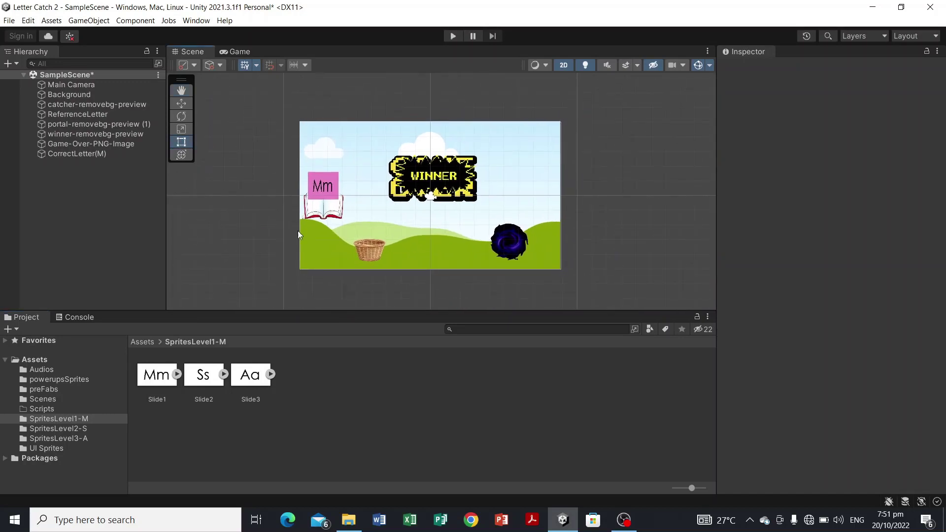
pyautogui.scroll(1, 402, 226)
pyautogui.scroll(-1, 402, 226)
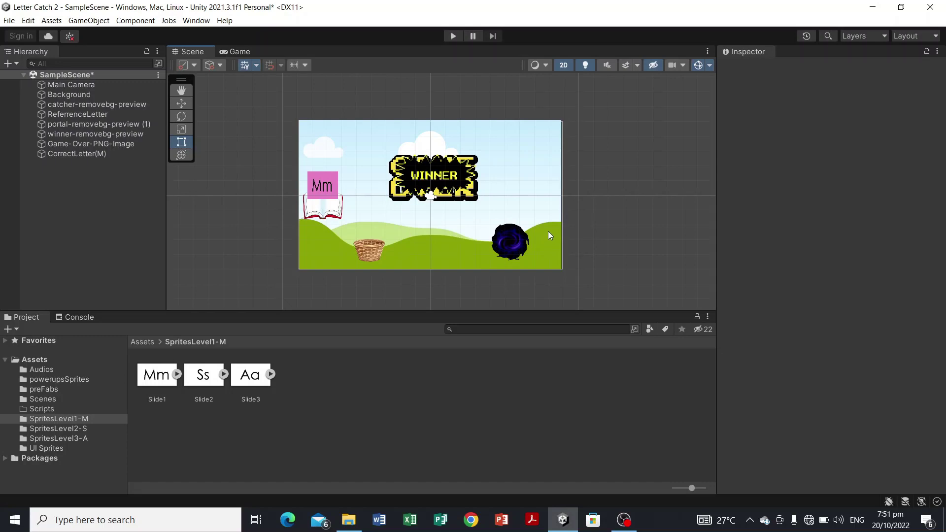
pyautogui.scroll(1, 469, 131)
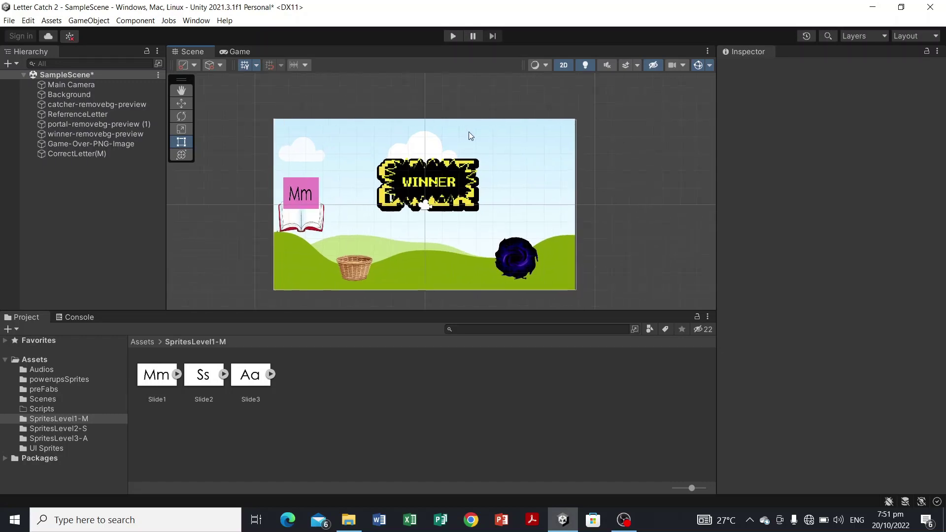
# Step: Open the Audios asset folder and preview the A audio clip
pyautogui.scroll(-2, 532, 163)
pyautogui.scroll(1, 533, 163)
pyautogui.scroll(-1, 533, 163)
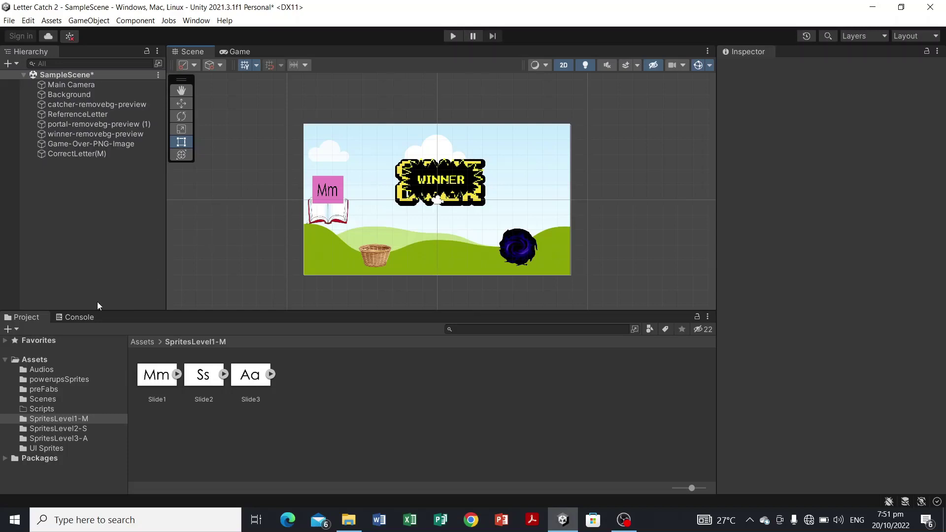
pyautogui.click(39, 369)
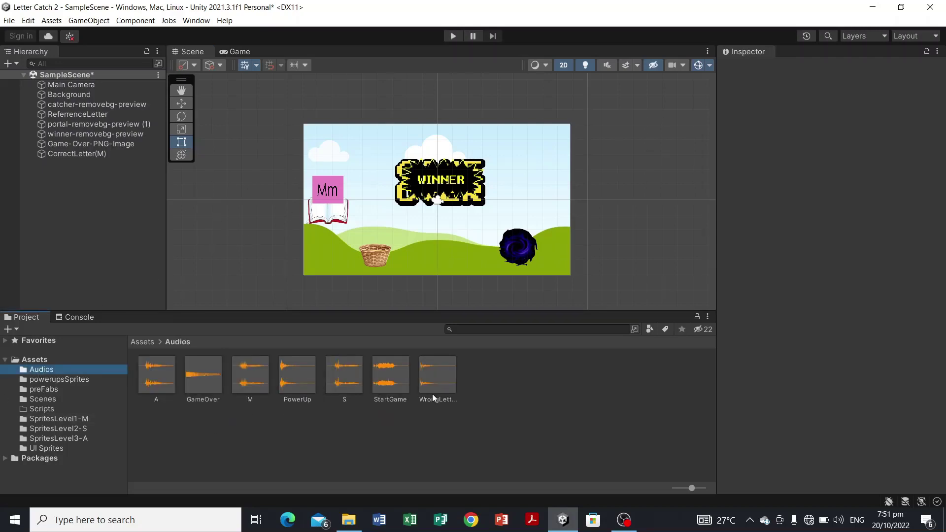
pyautogui.click(155, 394)
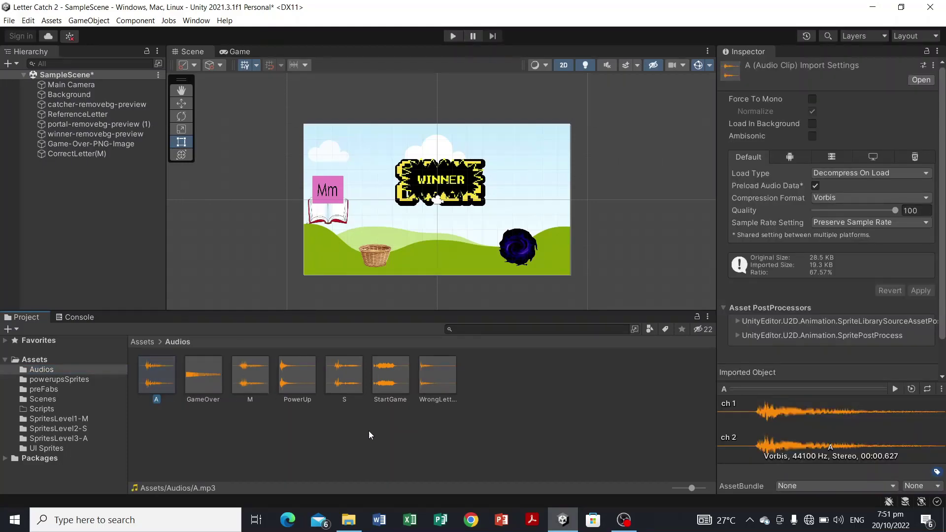
pyautogui.click(369, 431)
pyautogui.click(154, 376)
pyautogui.click(173, 436)
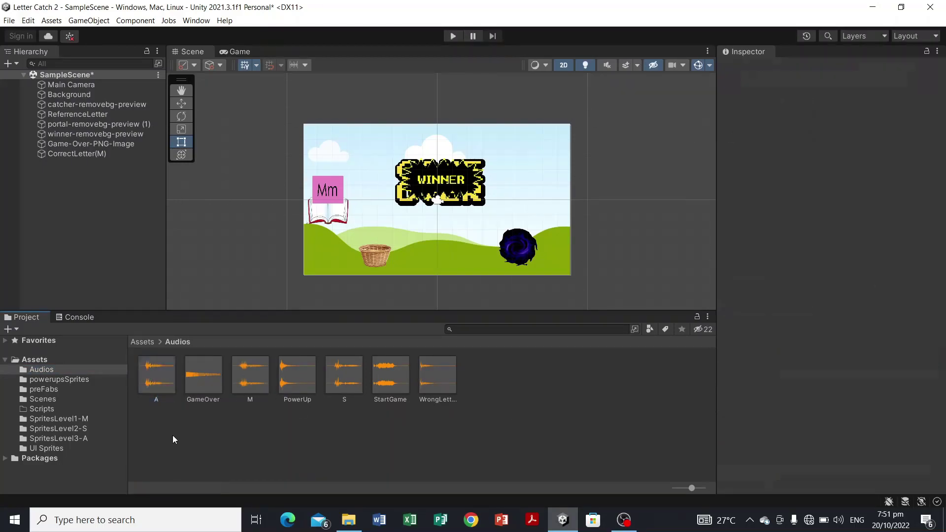
pyautogui.click(161, 392)
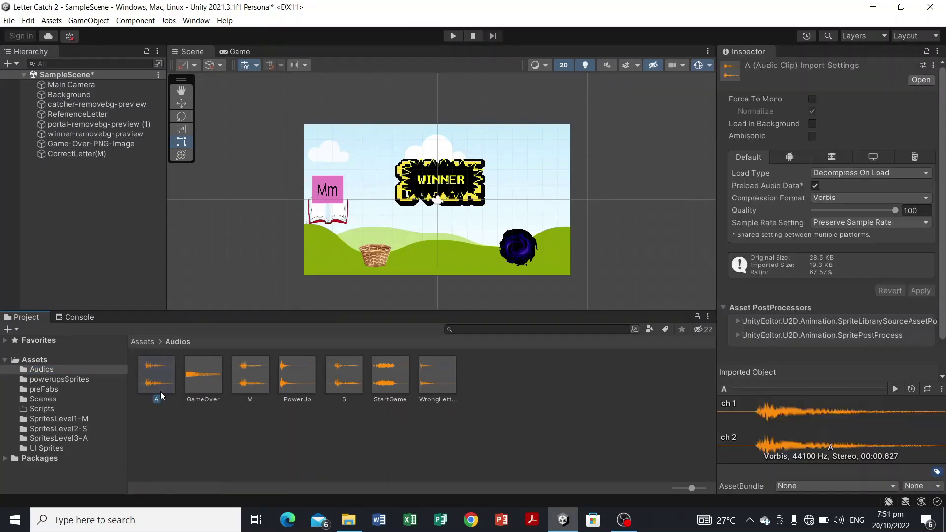
pyautogui.click(894, 389)
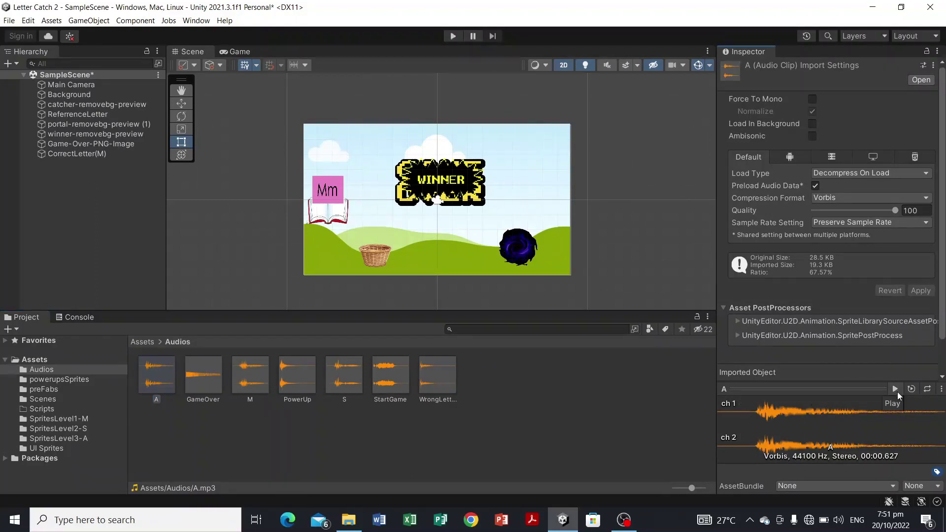
# Step: Preview the GameOver audio clip
pyautogui.click(203, 383)
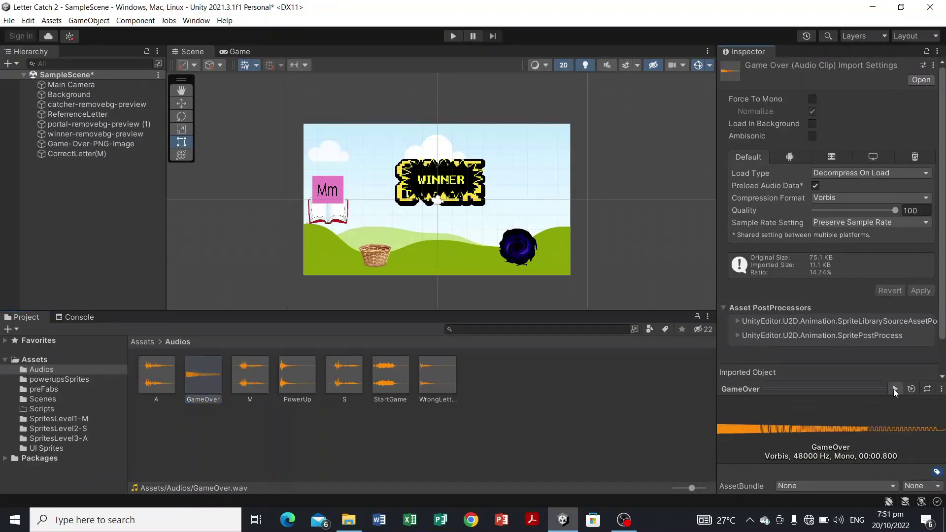
pyautogui.click(894, 389)
pyautogui.click(472, 437)
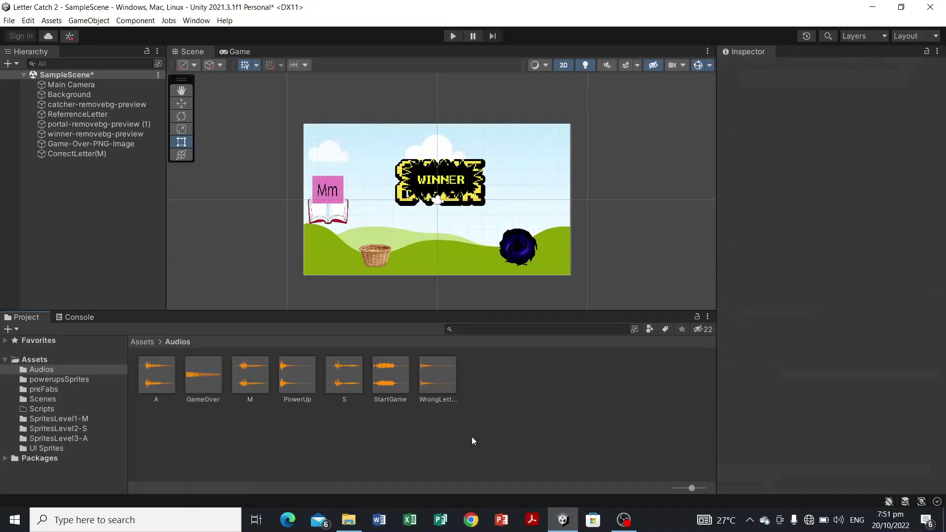
# Step: Check the M audio clip and preview the PowerUp audio clip
pyautogui.click(254, 395)
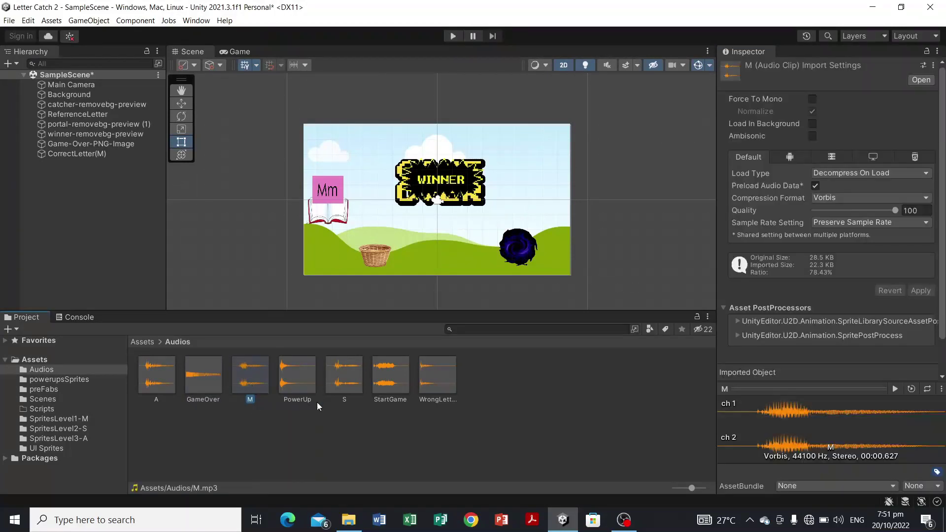
pyautogui.click(305, 379)
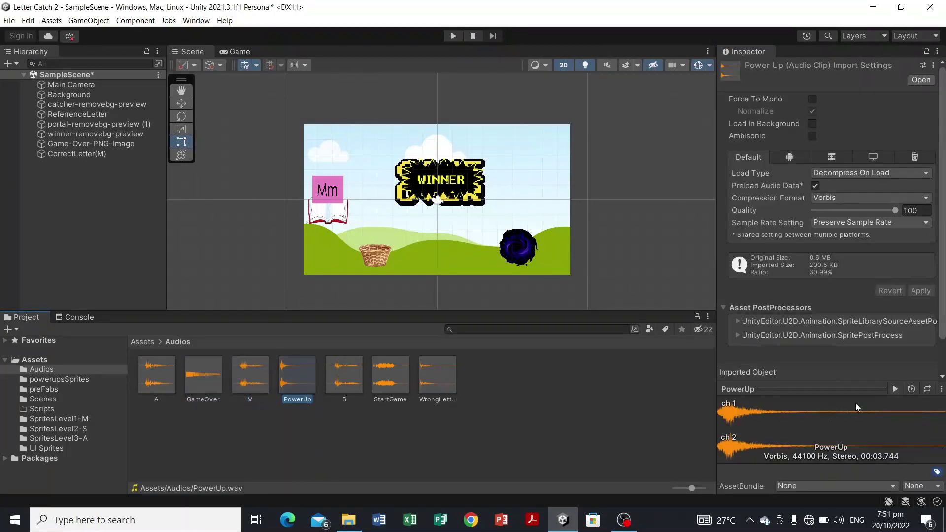
pyautogui.click(894, 389)
pyautogui.click(578, 423)
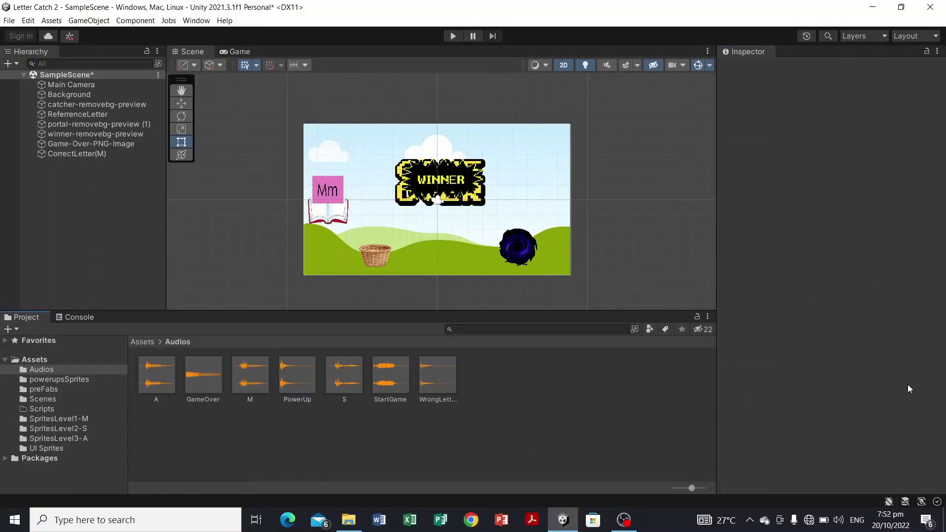
pyautogui.click(292, 390)
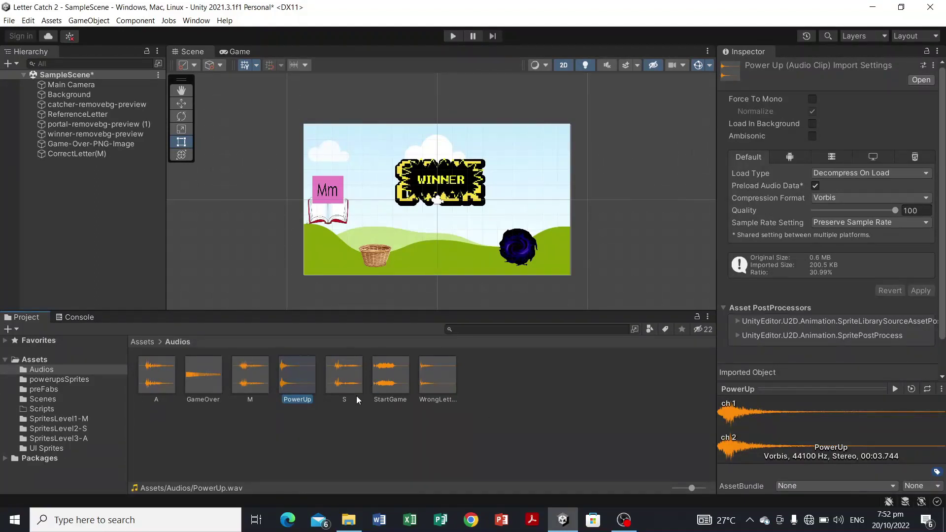
# Step: Preview the StartGame audio clip
pyautogui.click(393, 389)
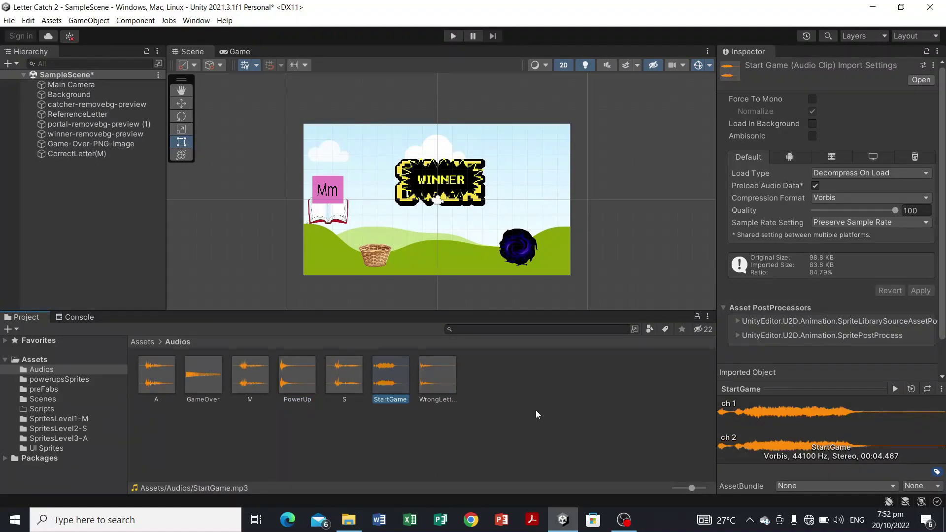
pyautogui.click(897, 406)
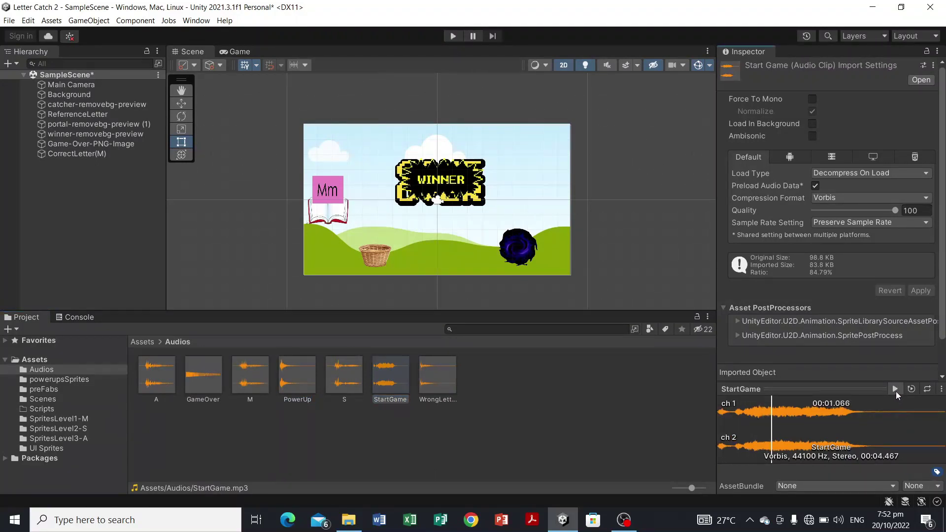
pyautogui.click(483, 419)
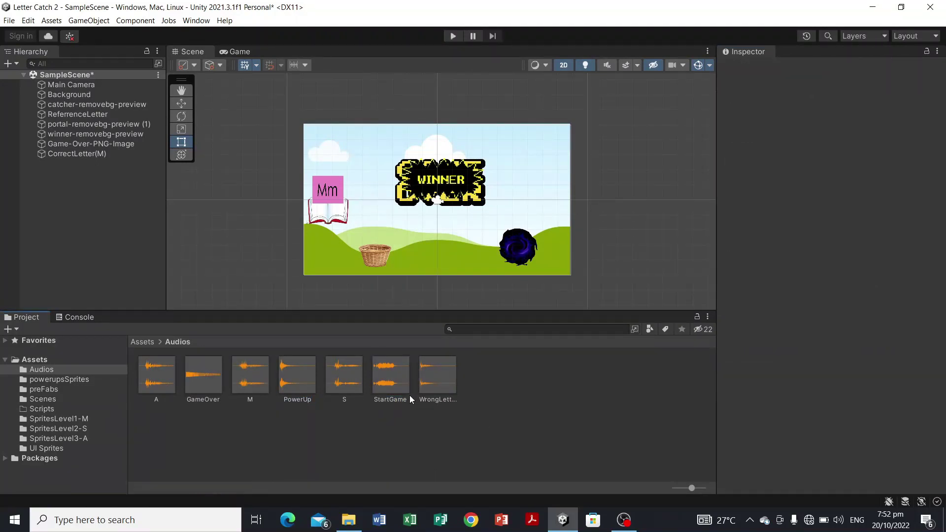
# Step: Add the StartGame audio clip to the scene as an audio source object and review its audio settings
pyautogui.moveTo(395, 392); pyautogui.dragTo(114, 178)
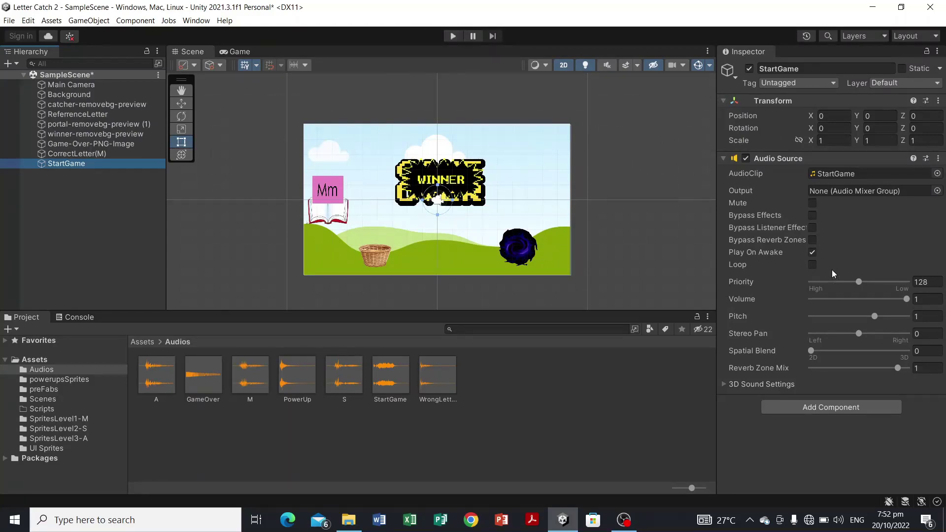
pyautogui.click(144, 172)
pyautogui.moveTo(144, 158); pyautogui.dragTo(144, 167)
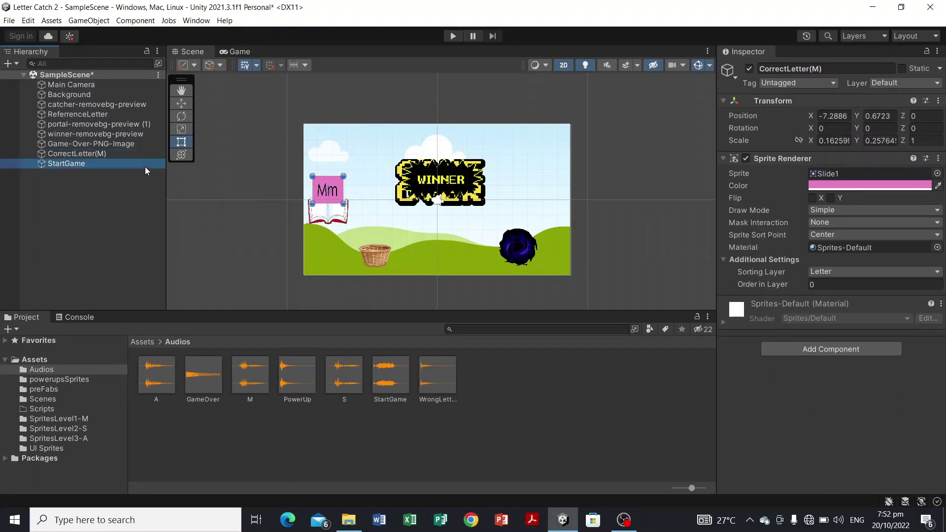
pyautogui.click(145, 166)
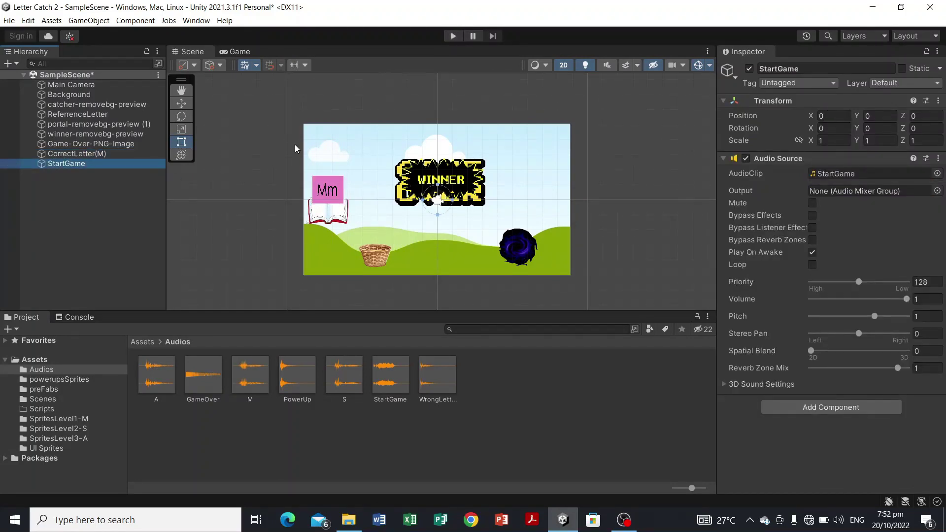
pyautogui.click(110, 179)
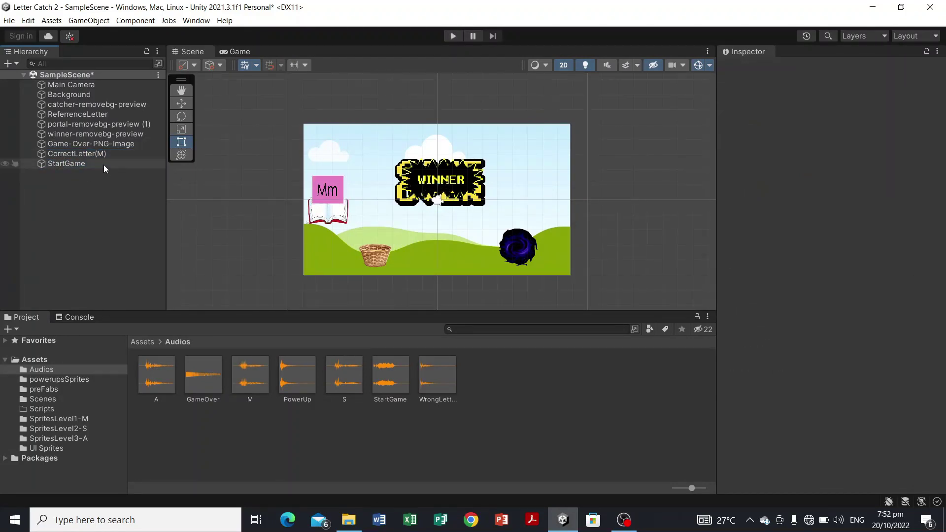
pyautogui.click(104, 166)
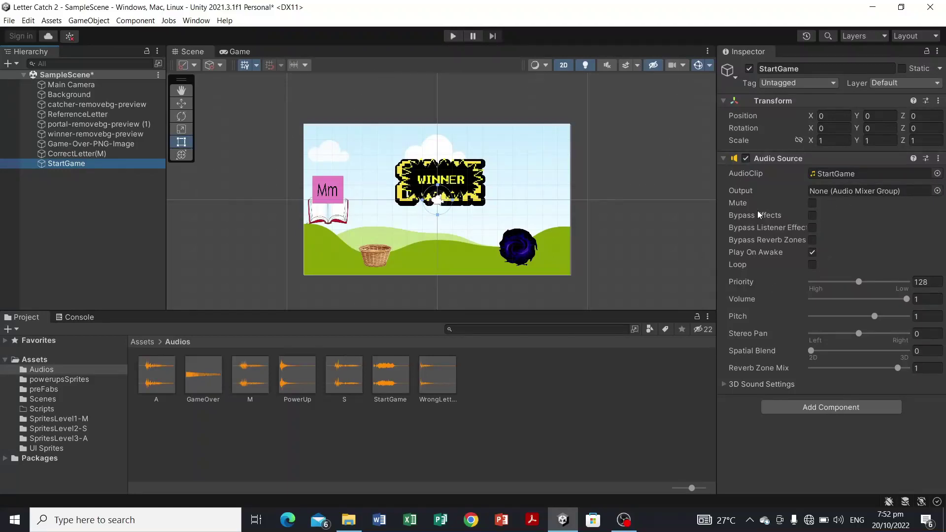
# Step: Run the scene to test the StartGame sound on awake, stop it and reselect the StartGame object
pyautogui.click(449, 35)
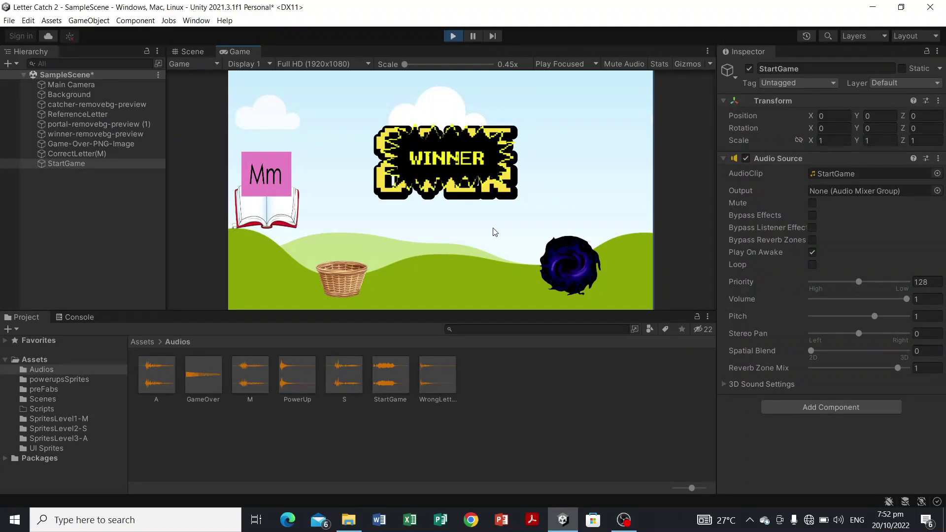
pyautogui.click(453, 36)
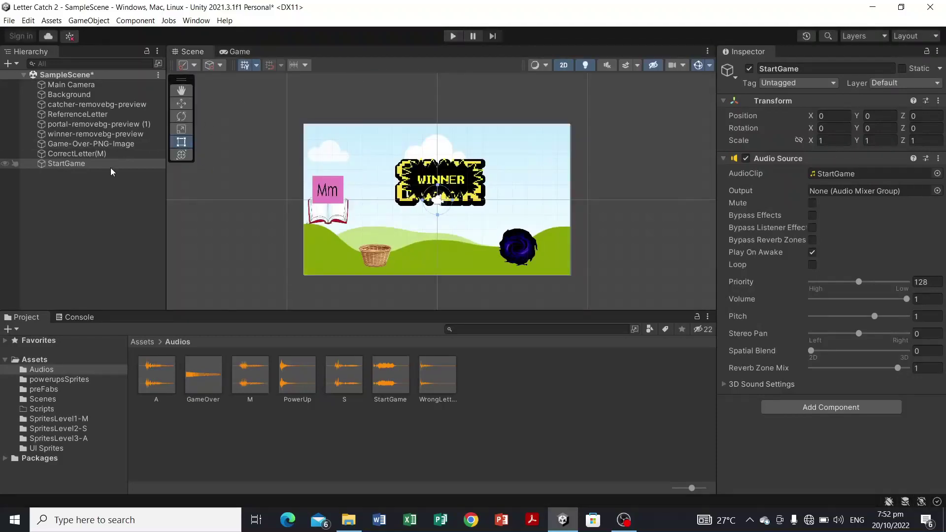
pyautogui.click(138, 197)
pyautogui.click(102, 165)
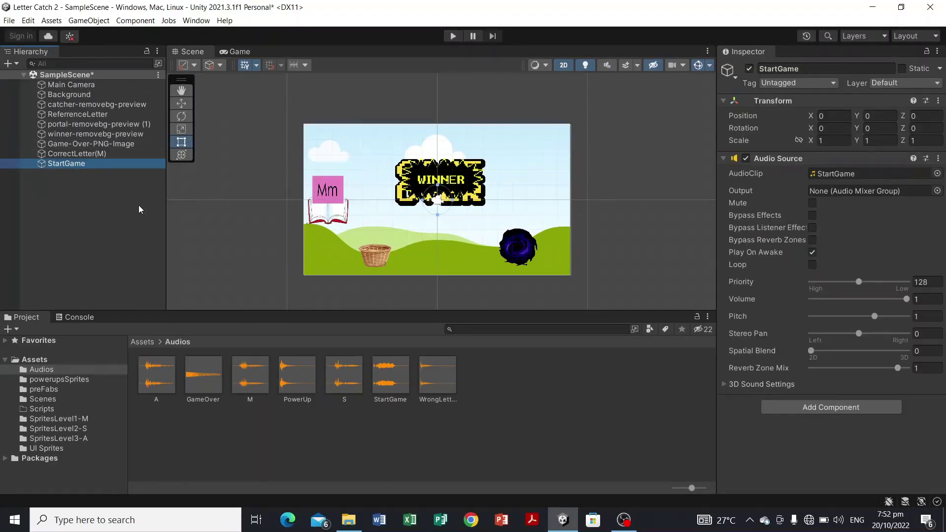
pyautogui.click(135, 203)
pyautogui.click(105, 166)
pyautogui.click(430, 385)
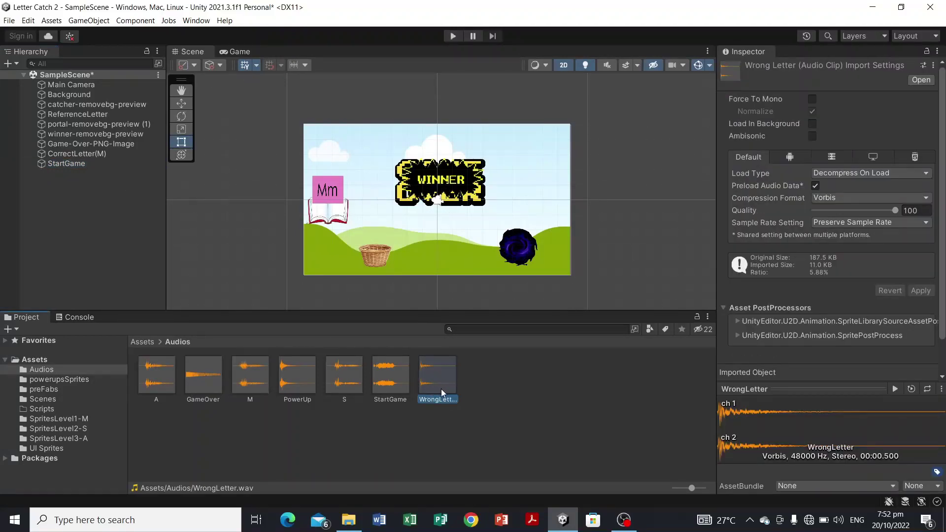
pyautogui.click(522, 380)
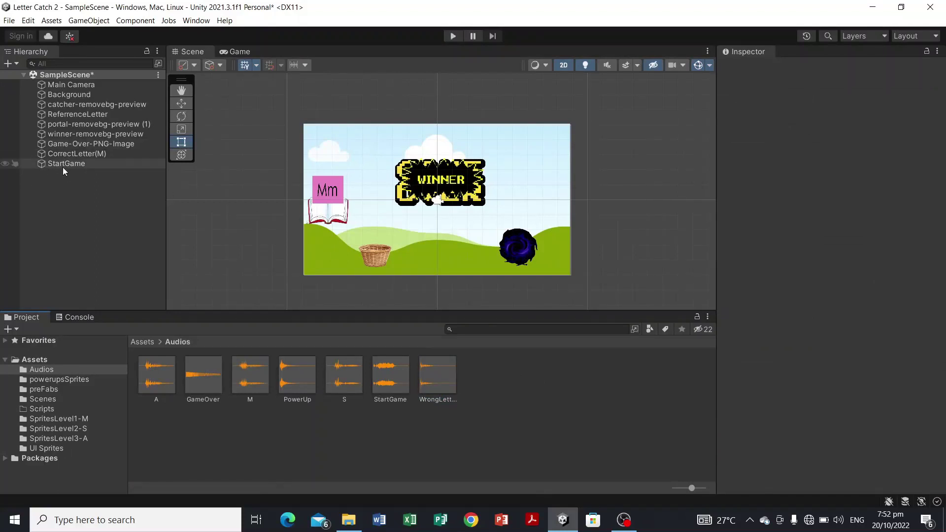
pyautogui.click(83, 164)
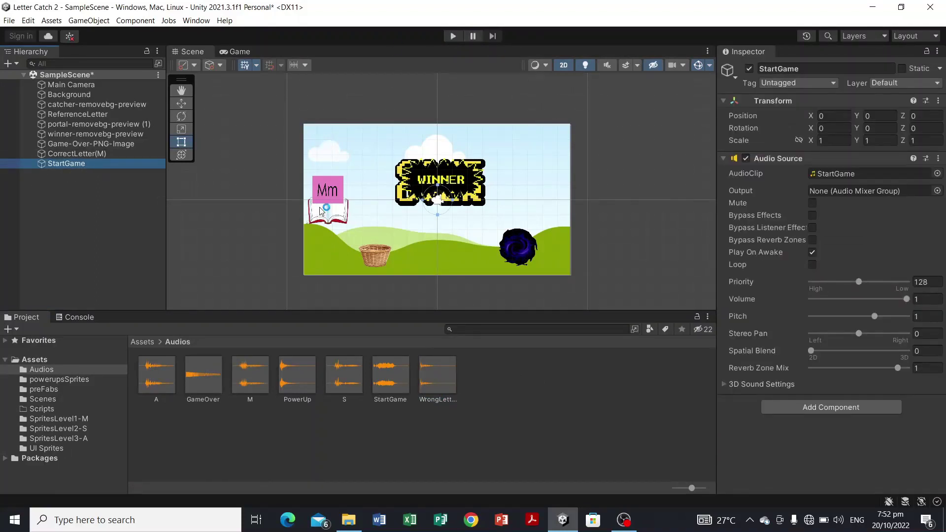
pyautogui.scroll(2, 356, 187)
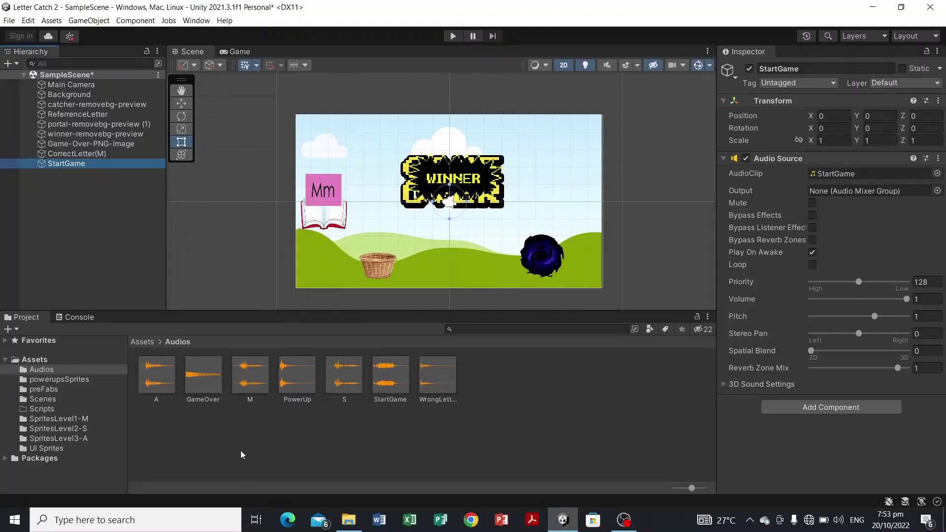
# Step: Add the M audio clip to the scene as an audio source object and try toggling its Play On Awake option
pyautogui.click(114, 231)
pyautogui.moveTo(249, 383); pyautogui.dragTo(124, 195)
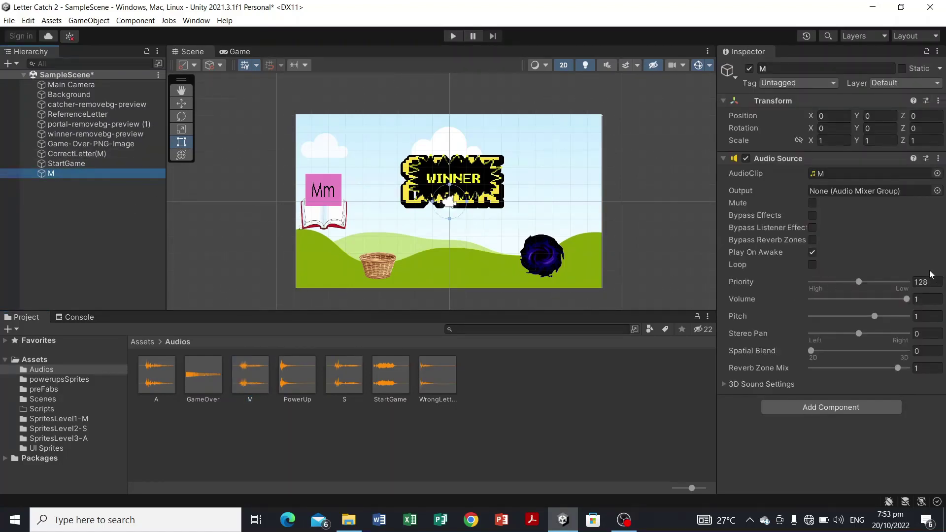
pyautogui.click(813, 252)
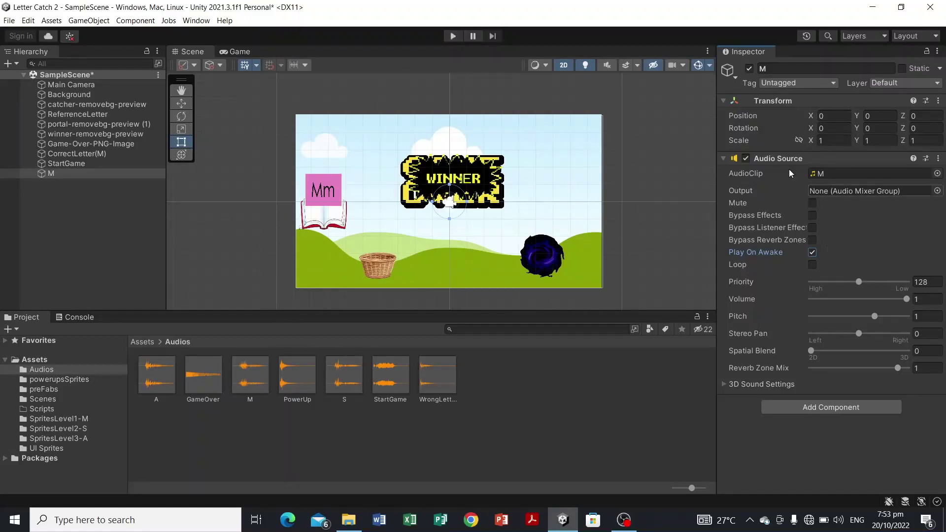
# Step: Add the WrongLetter audio clip to the scene as an audio source object
pyautogui.click(382, 267)
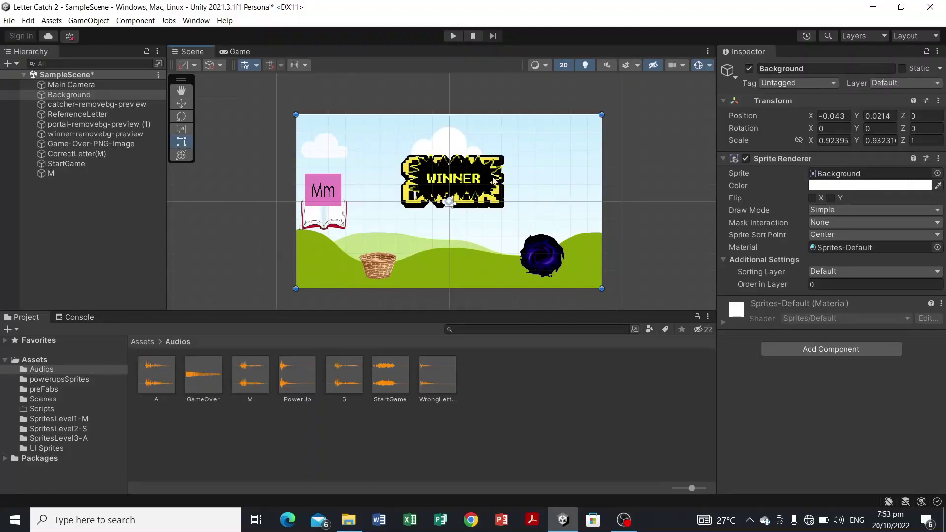
pyautogui.click(429, 394)
pyautogui.moveTo(440, 393); pyautogui.dragTo(105, 196)
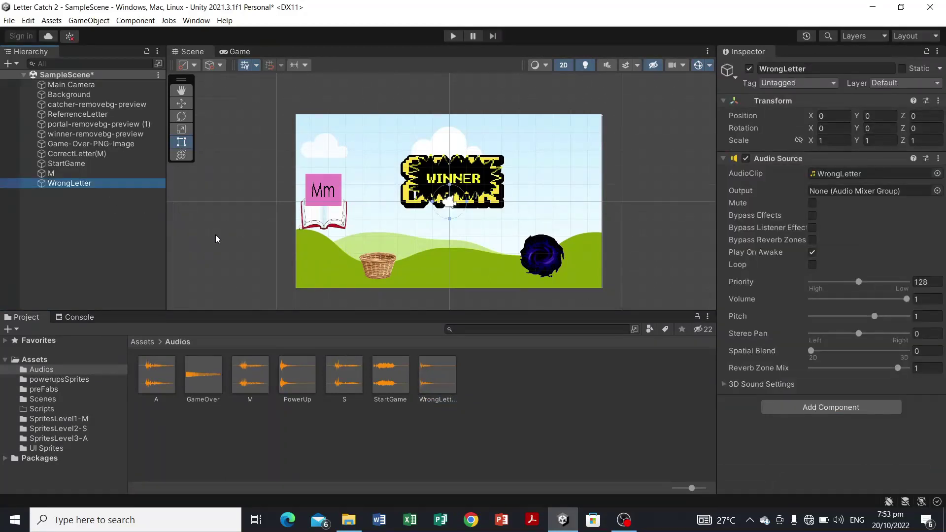
# Step: Add the PowerUp audio clip to the scene as an audio source object with Play On Awake turned off
pyautogui.click(297, 400)
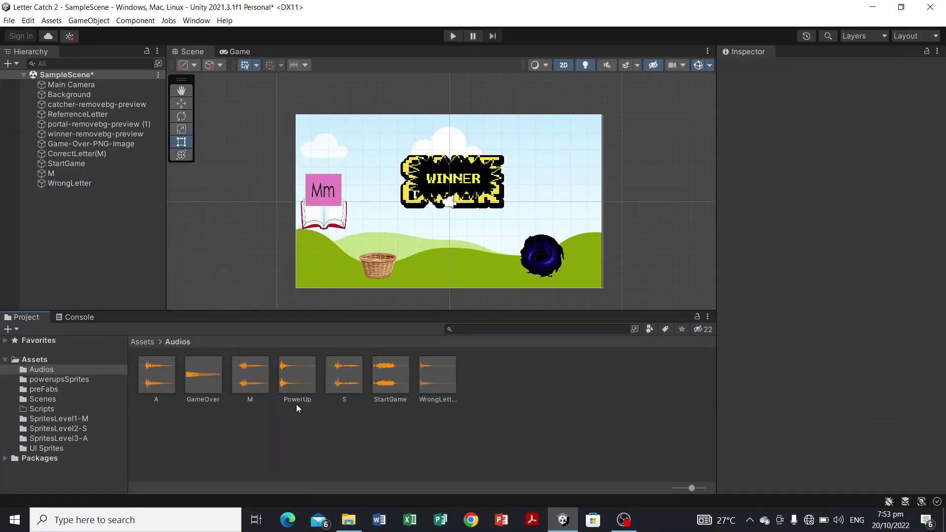
pyautogui.moveTo(299, 389)
pyautogui.mouseDown()
pyautogui.moveTo(262, 270)
pyautogui.moveTo(134, 210)
pyautogui.moveTo(314, 384)
pyautogui.mouseUp()
pyautogui.click(334, 432)
pyautogui.click(301, 383)
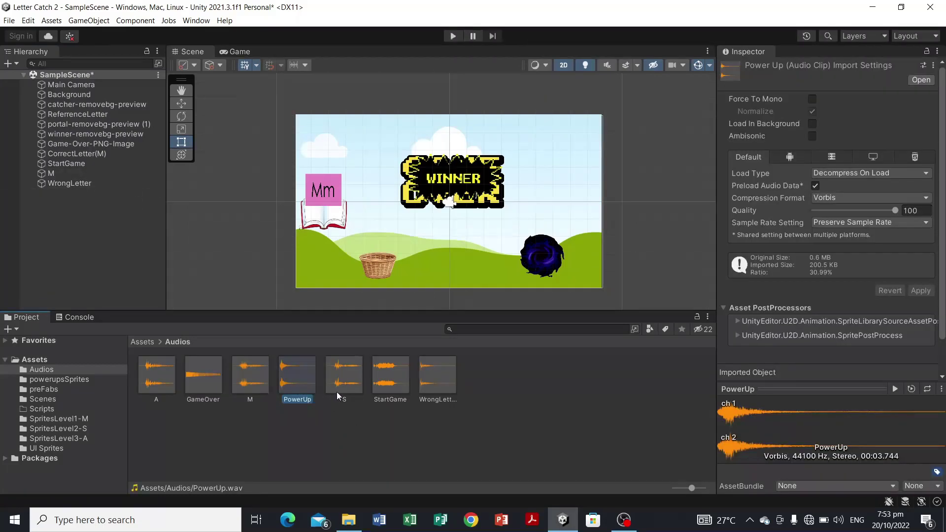
pyautogui.click(342, 431)
pyautogui.click(295, 389)
pyautogui.click(447, 420)
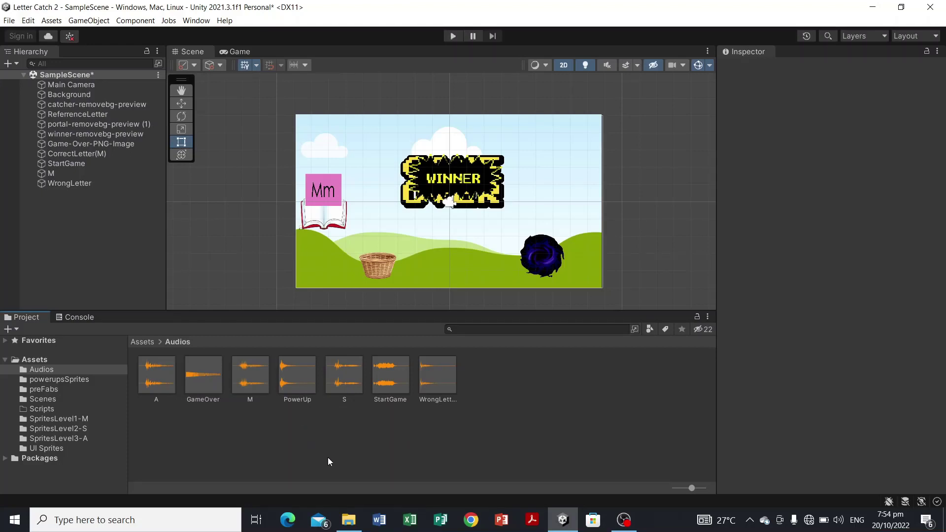
pyautogui.moveTo(296, 388); pyautogui.dragTo(113, 200)
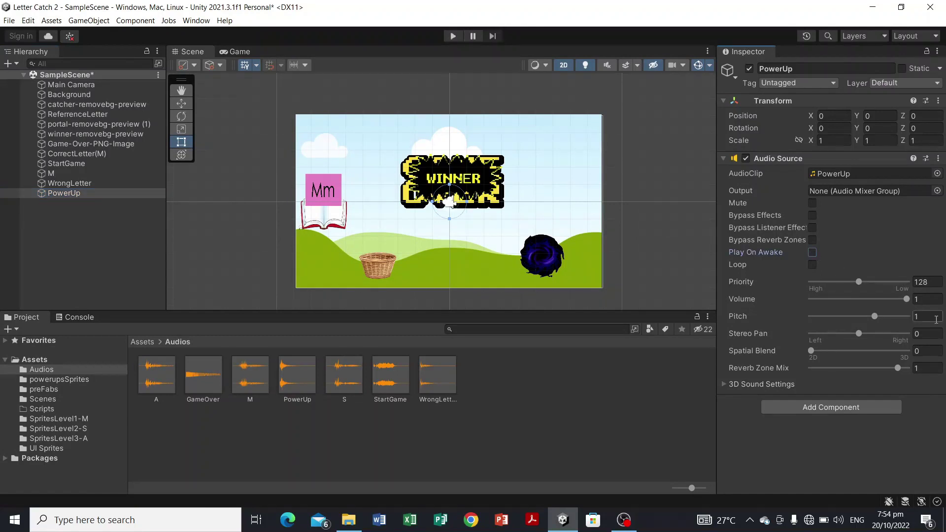
# Step: Turn off Play On Awake for the WrongLetter audio source and check the PowerUp object's audio settings
pyautogui.click(70, 182)
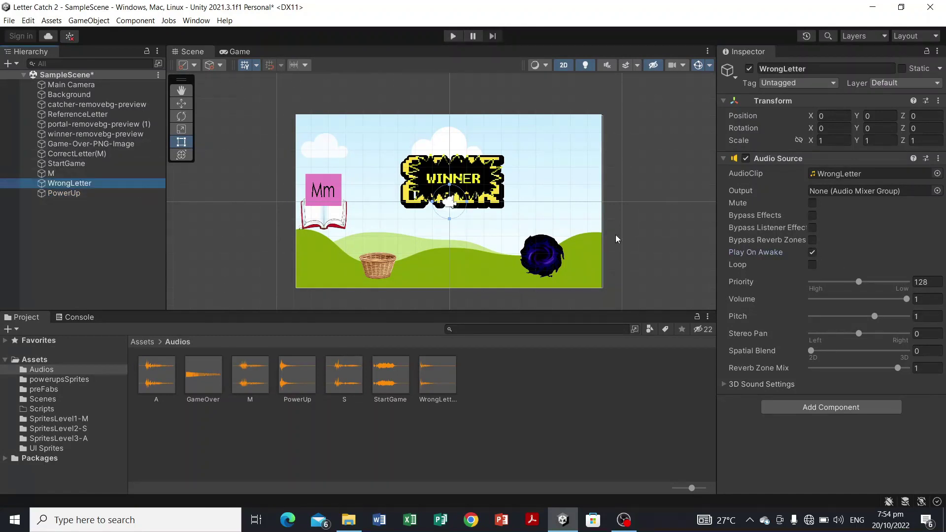
pyautogui.click(812, 252)
pyautogui.click(507, 434)
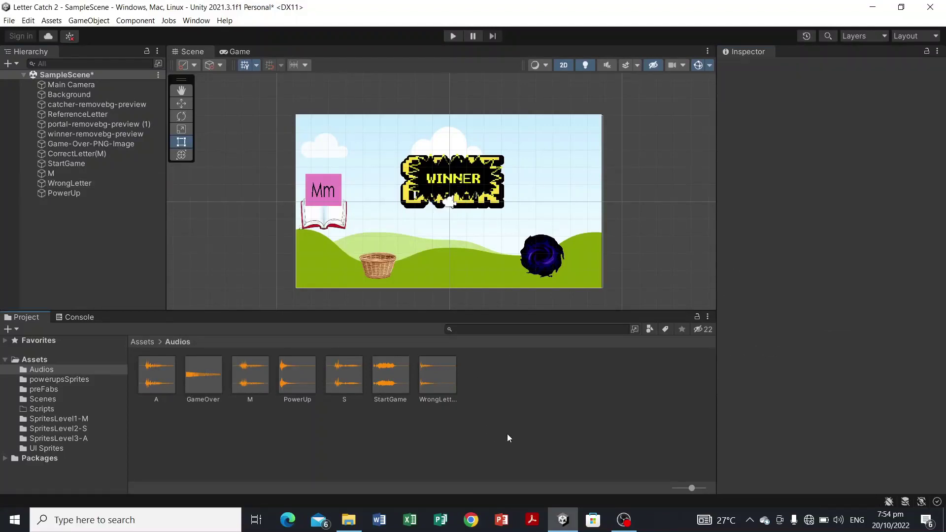
pyautogui.click(64, 193)
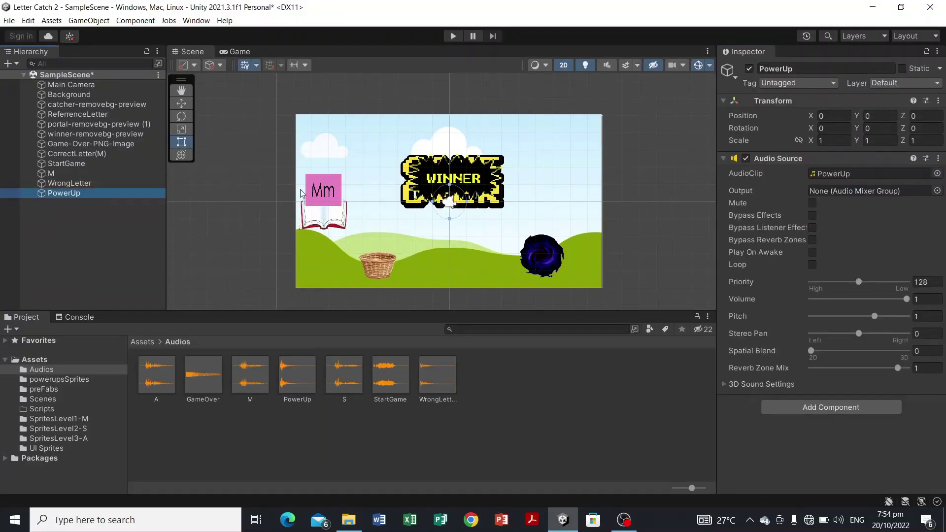
# Step: Review the sprites placed in the scene by selecting the basket, letter card, book, winner and game-over graphics, and portal
pyautogui.click(383, 269)
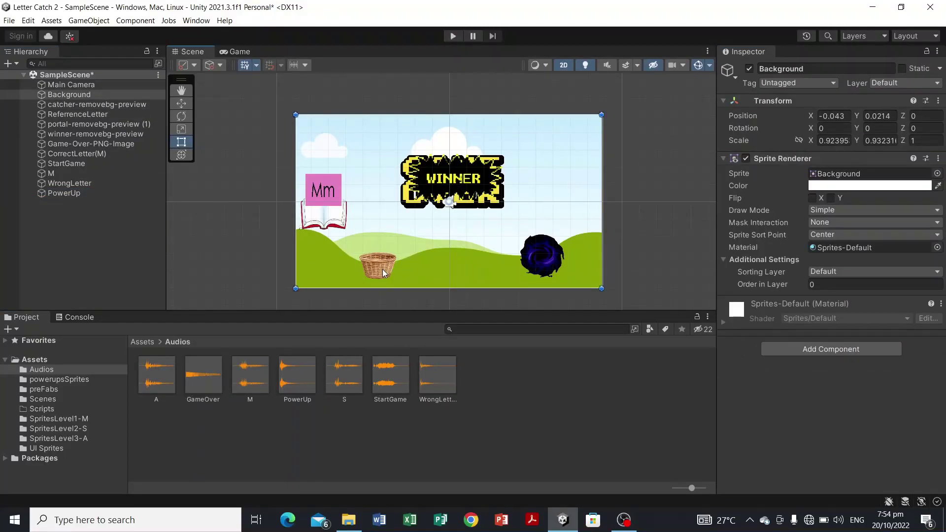
pyautogui.click(383, 269)
pyautogui.click(326, 188)
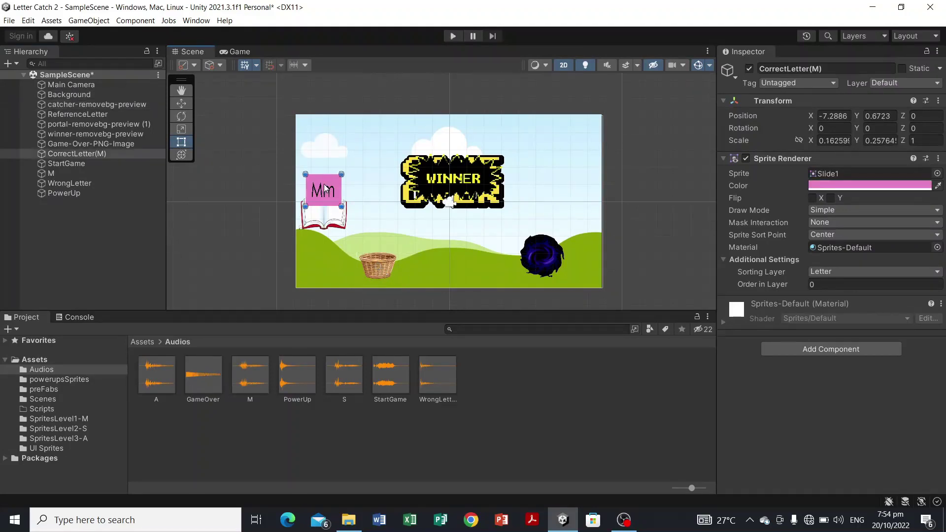
pyautogui.click(336, 221)
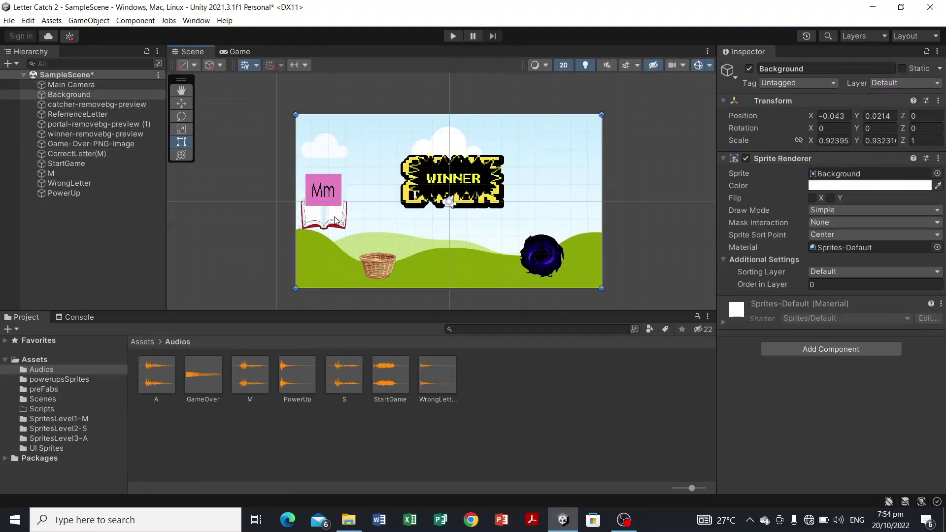
pyautogui.click(489, 176)
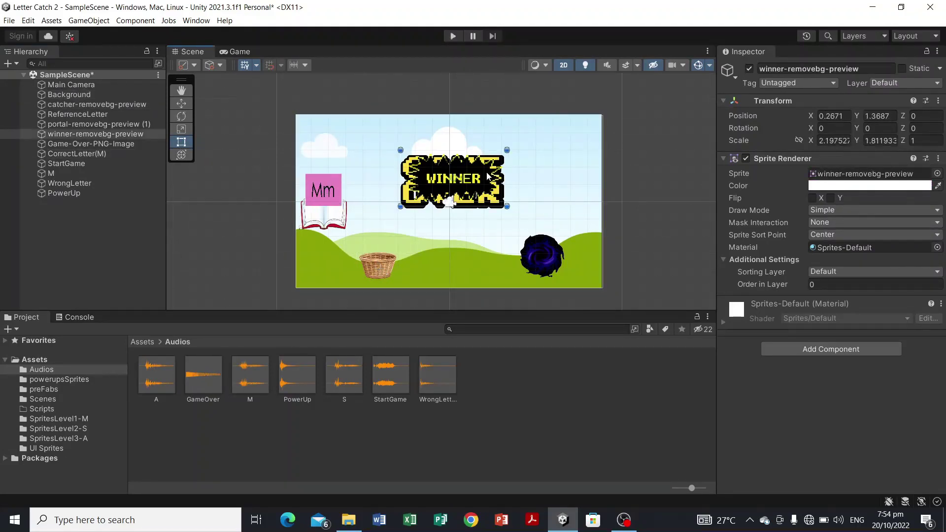
pyautogui.click(499, 200)
pyautogui.click(555, 260)
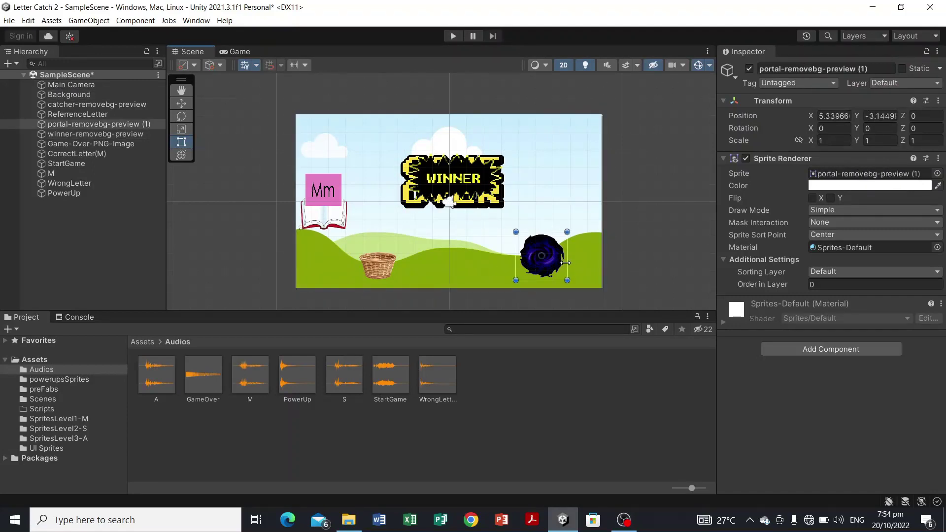
# Step: Open the UI Sprites asset folder and look at the home and replay sprites
pyautogui.click(49, 360)
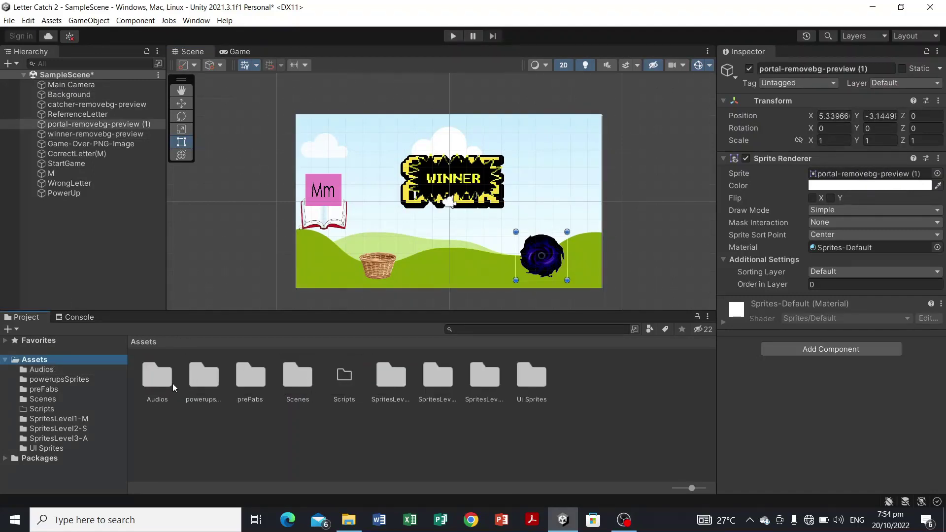
pyautogui.doubleClick(516, 382)
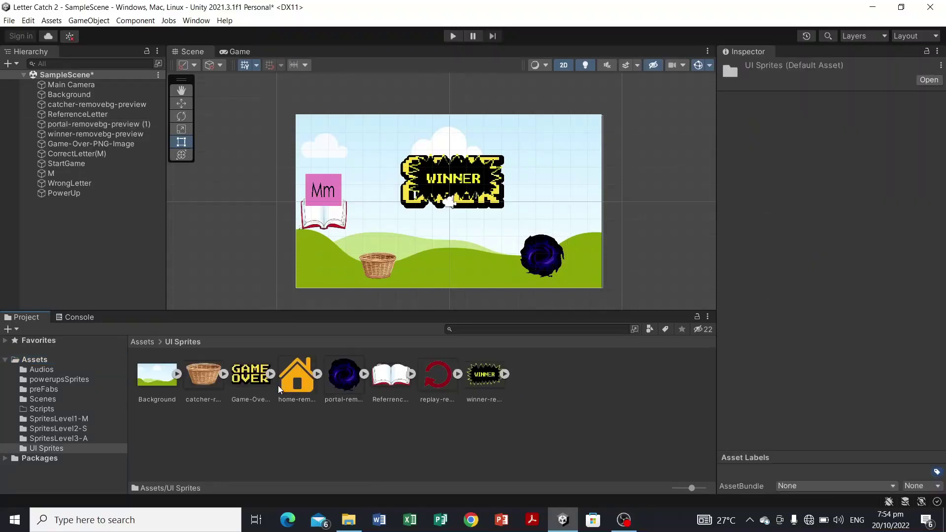
pyautogui.click(310, 391)
pyautogui.click(431, 389)
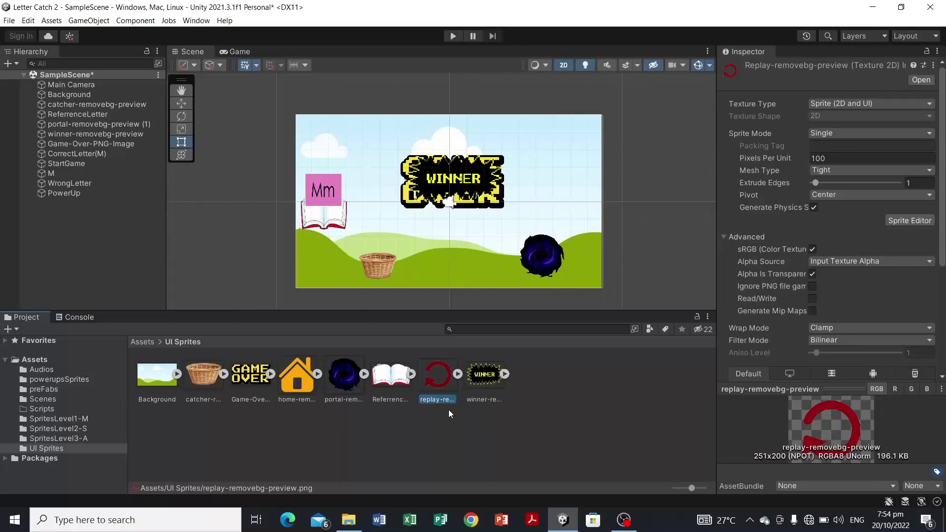
pyautogui.click(442, 427)
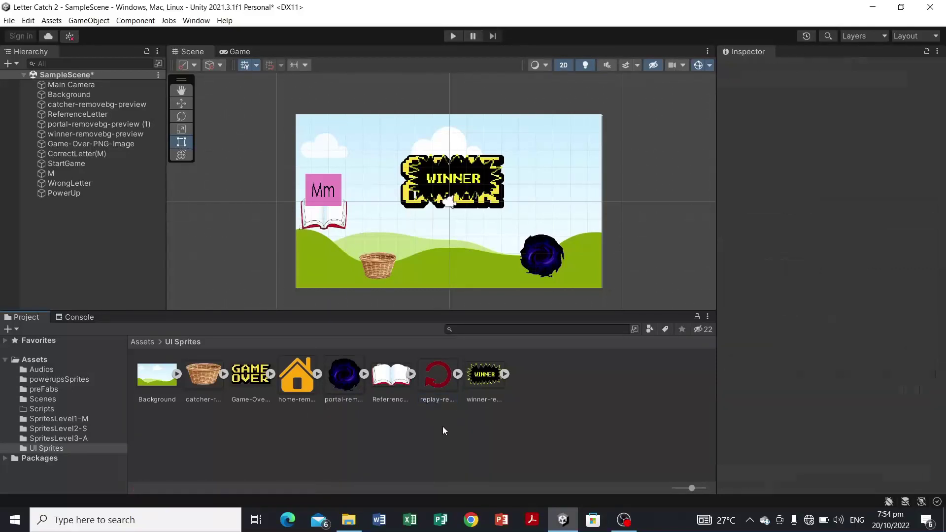